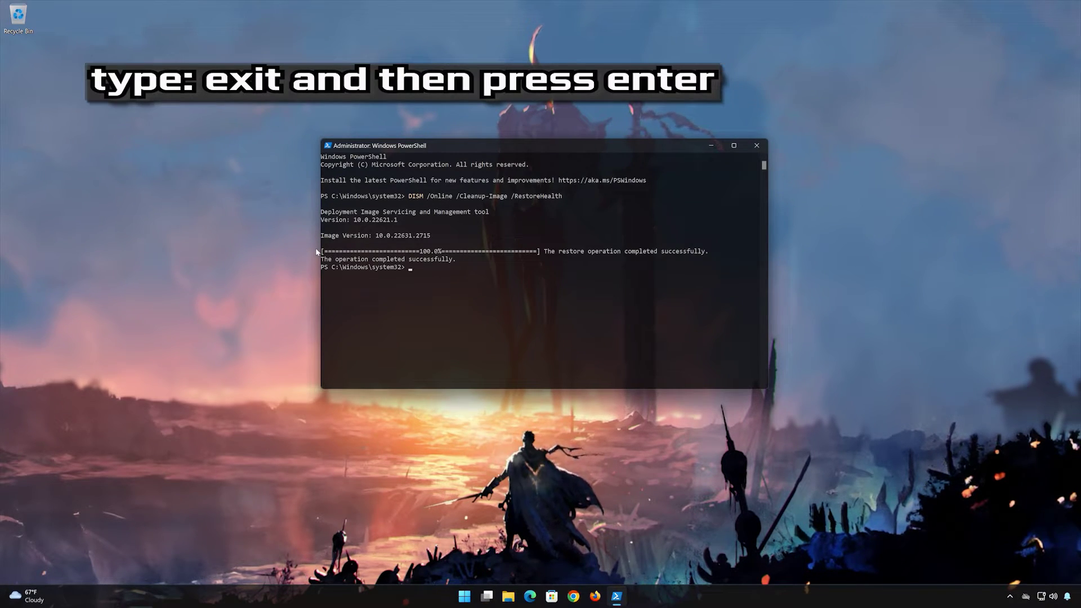
- Exit the administrator PowerShell session
{"action": "type", "text": "exit"}
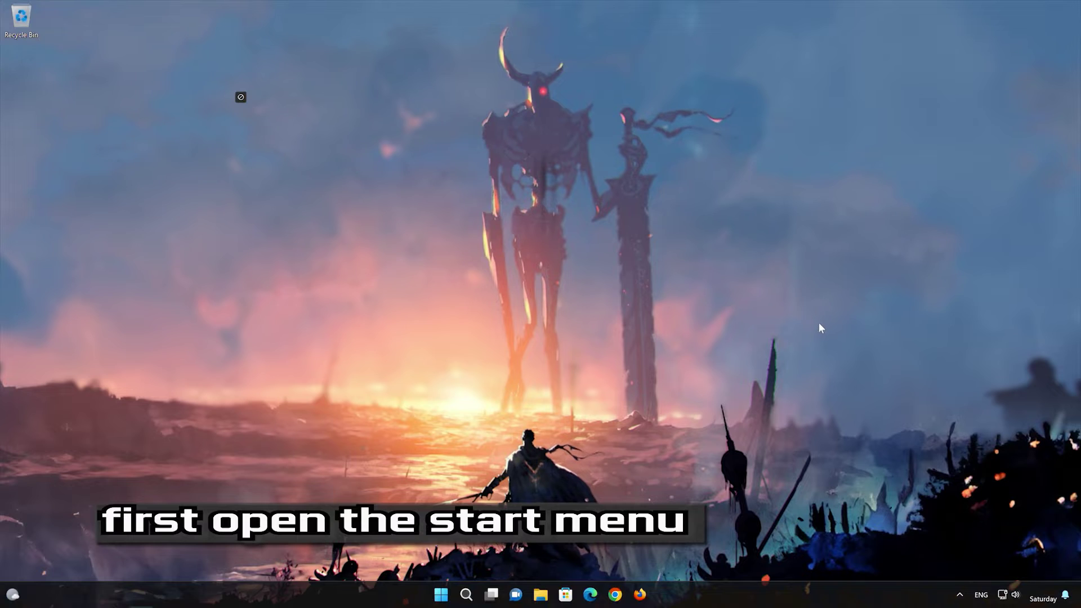
- Open the list of other troubleshooters in the Windows system troubleshoot settings
{"action": "left_click", "coordinate": [440, 594]}
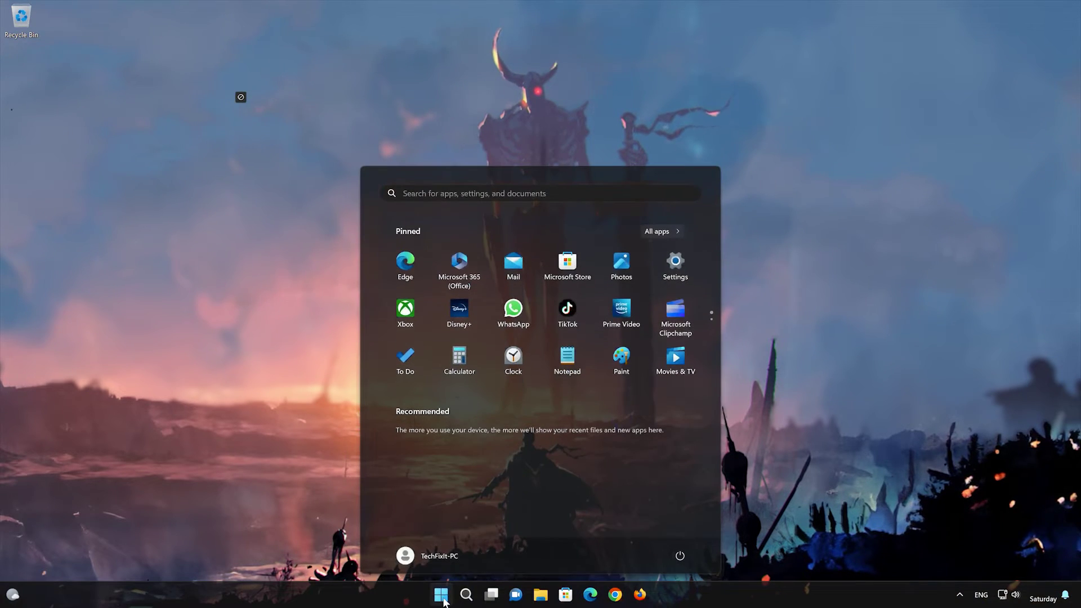
{"action": "left_click", "coordinate": [680, 265]}
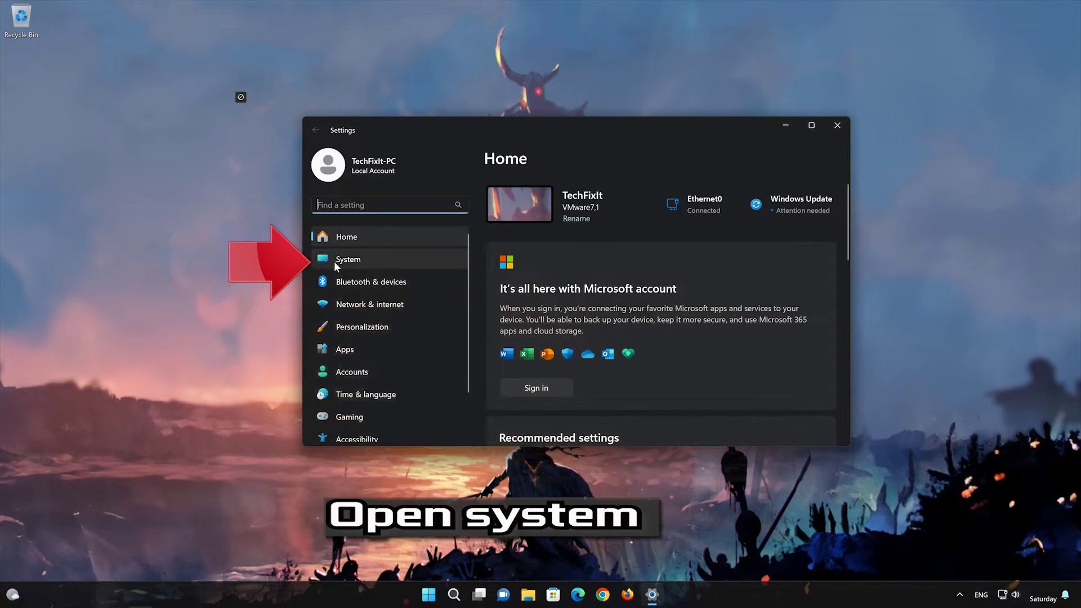
{"action": "left_click", "coordinate": [385, 260]}
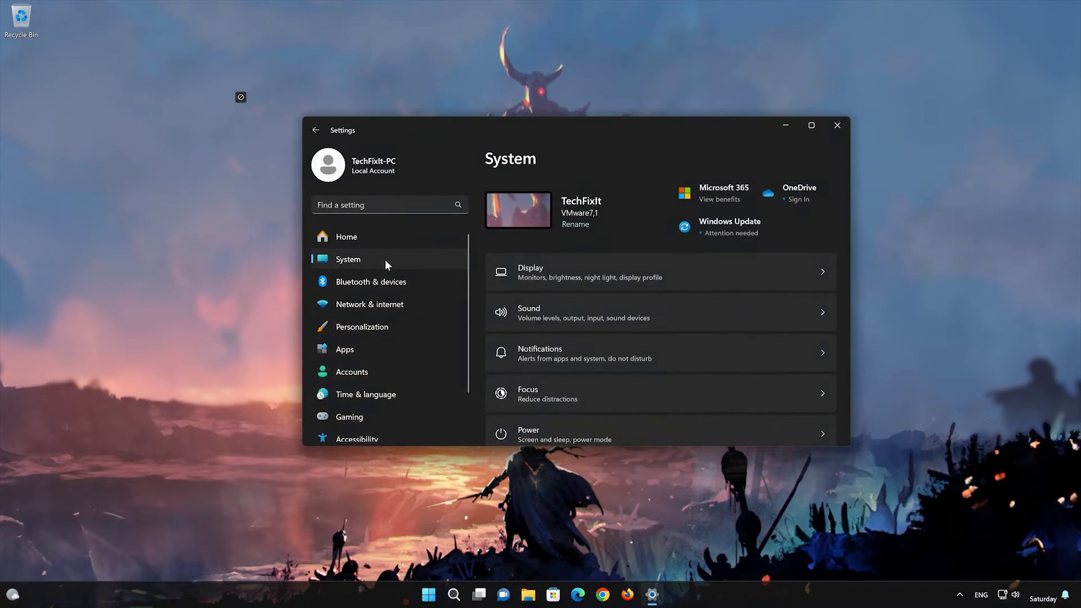
{"action": "scroll", "coordinate": [663, 344], "scroll_direction": "down", "scroll_amount": 3}
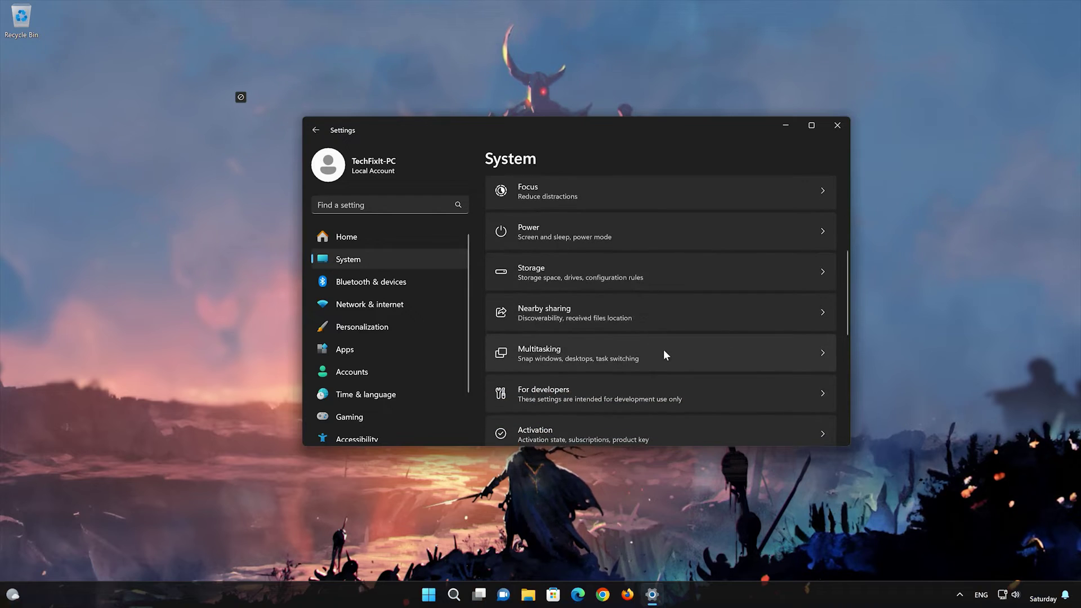
{"action": "scroll", "coordinate": [663, 352], "scroll_direction": "down", "scroll_amount": 5}
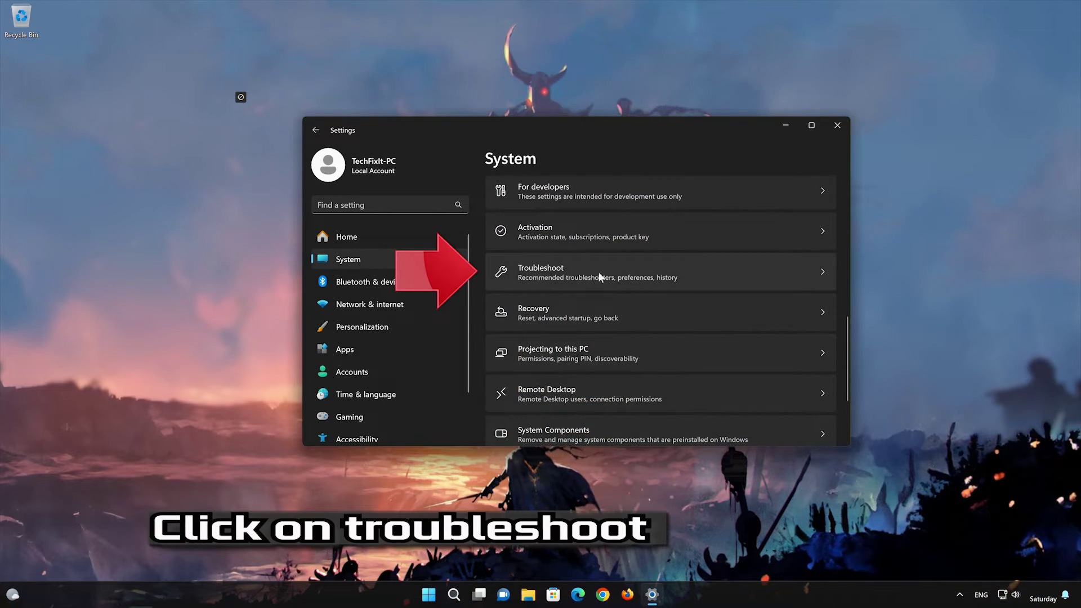
{"action": "scroll", "coordinate": [591, 277], "scroll_direction": "up", "scroll_amount": 1}
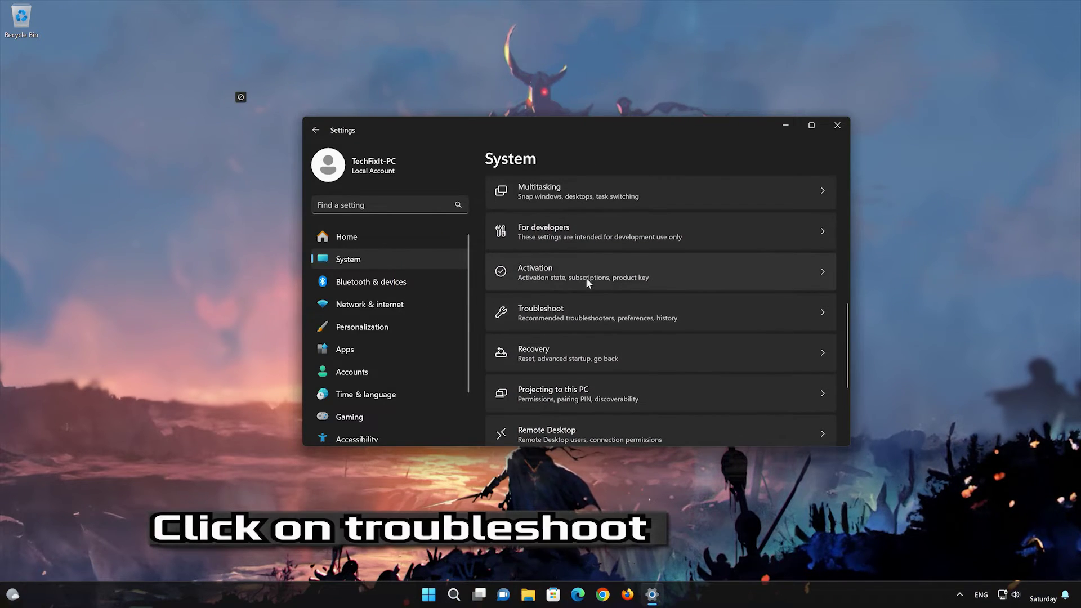
{"action": "left_click", "coordinate": [550, 311]}
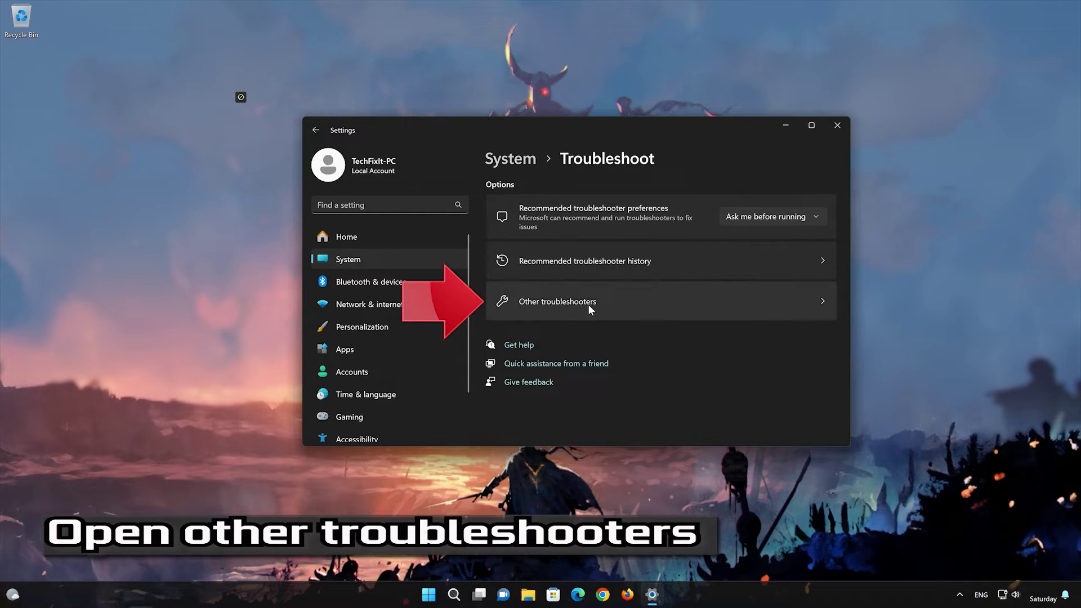
{"action": "left_click", "coordinate": [560, 317]}
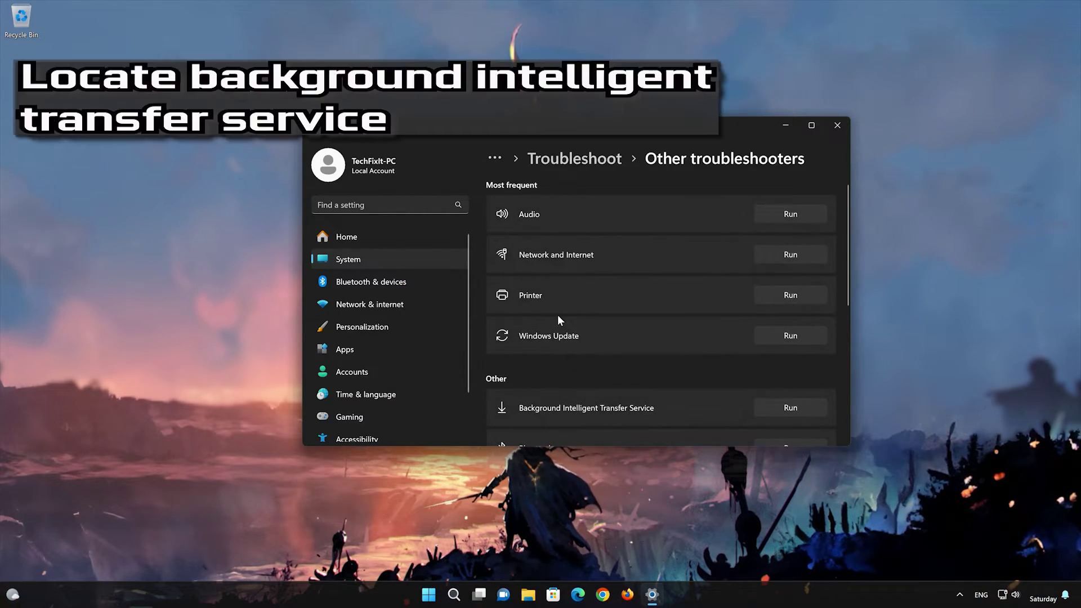
- Run the Background Intelligent Transfer Service troubleshooter, report the problem as solved, and close Get Help and Settings
{"action": "scroll", "coordinate": [560, 319], "scroll_direction": "down", "scroll_amount": 2}
{"action": "scroll", "coordinate": [545, 291], "scroll_direction": "up", "scroll_amount": 1}
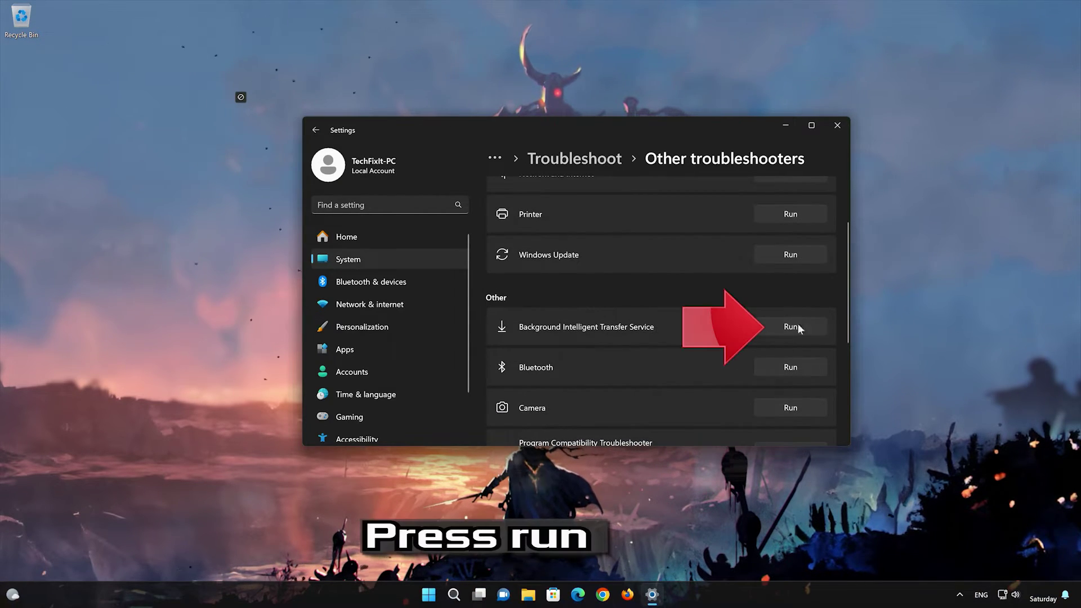
{"action": "left_click", "coordinate": [802, 322]}
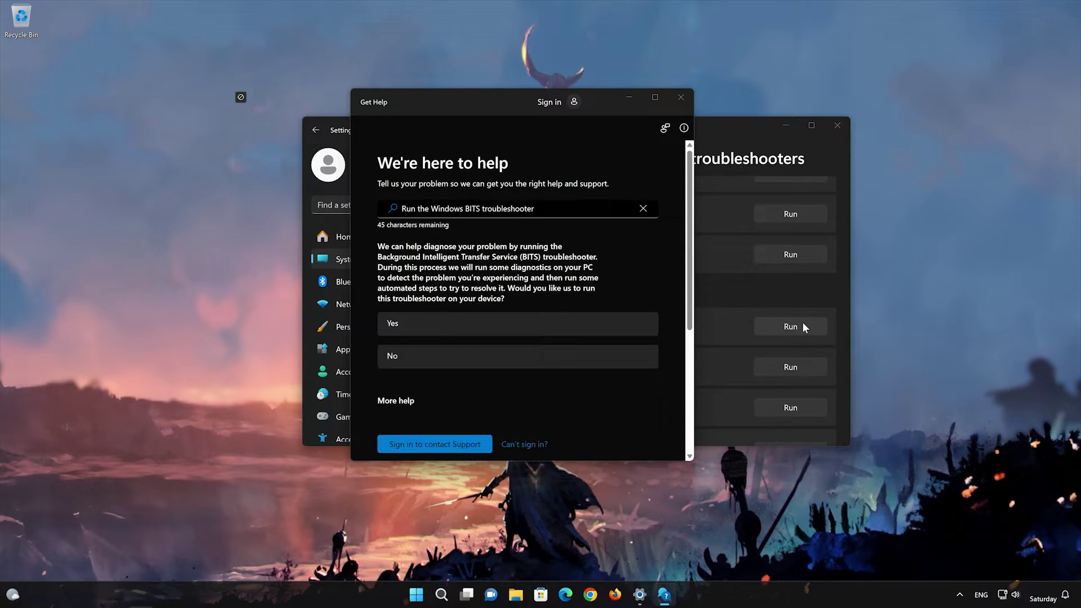
{"action": "left_click", "coordinate": [481, 323]}
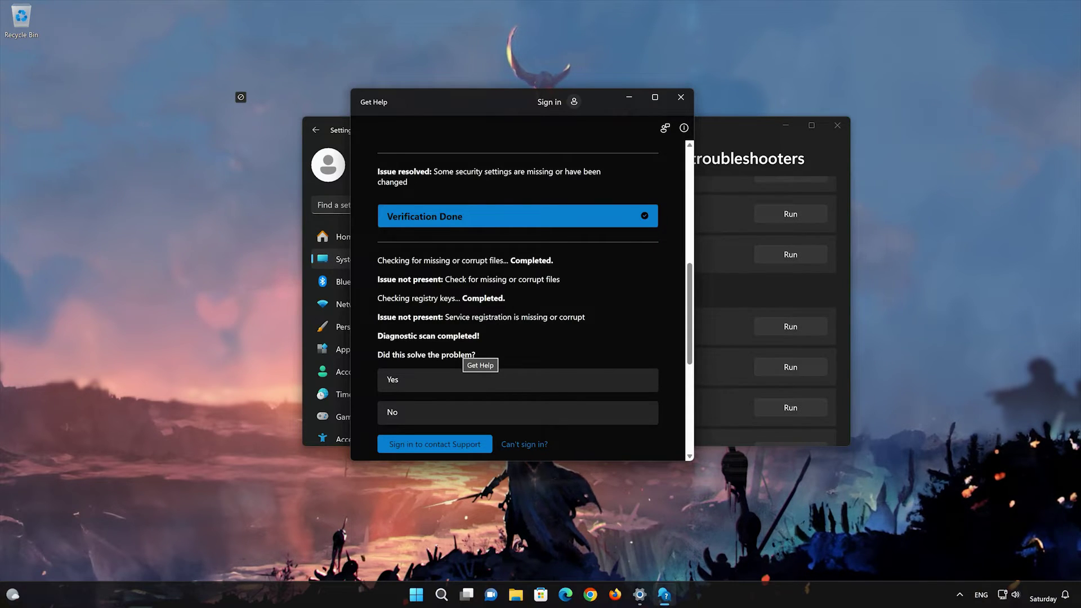
{"action": "left_click", "coordinate": [440, 388]}
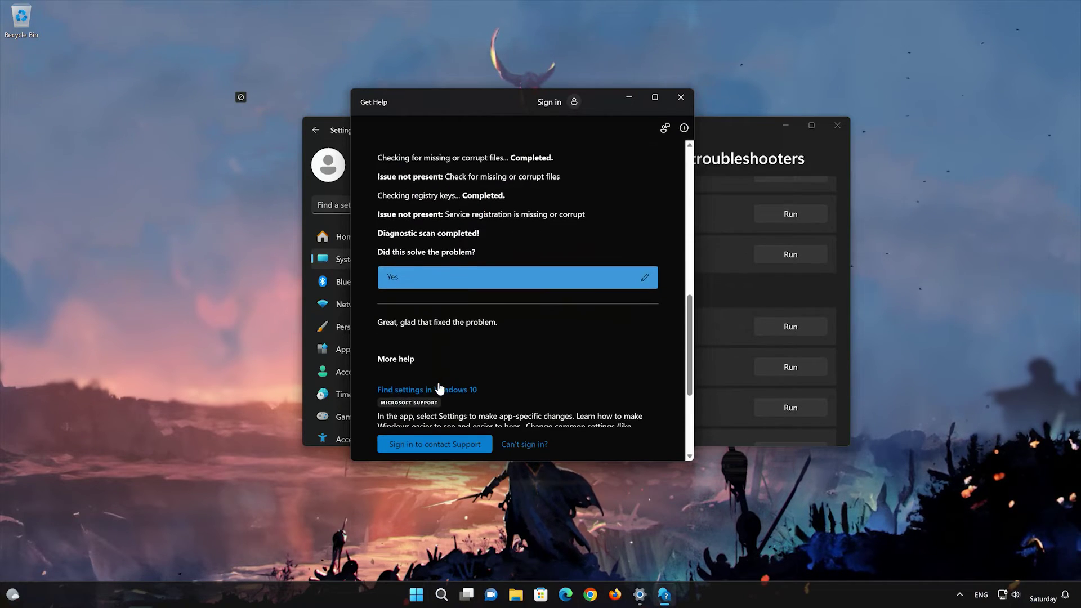
{"action": "left_click", "coordinate": [684, 100]}
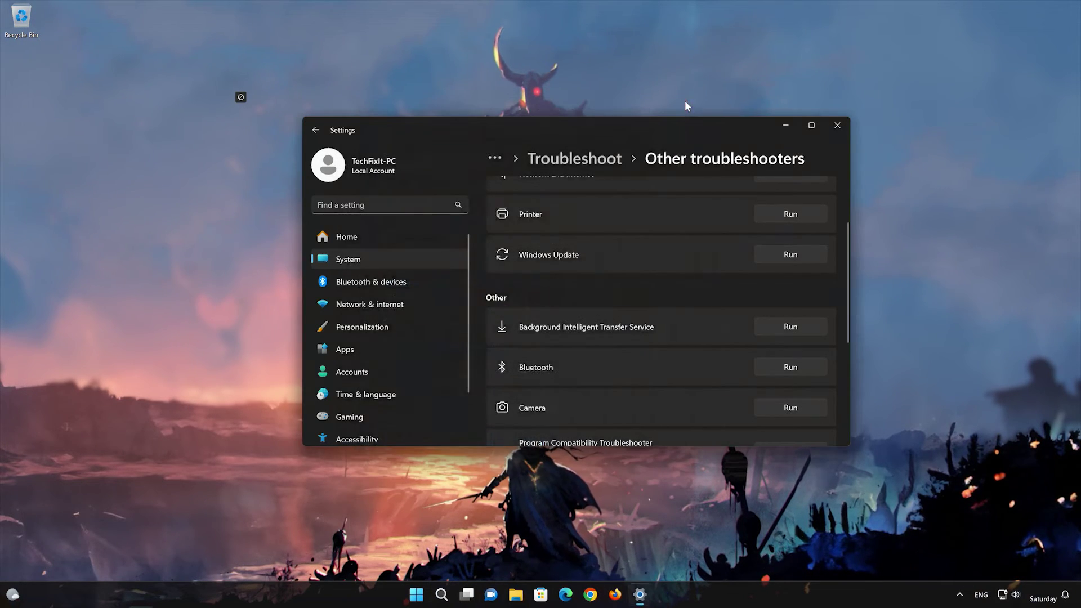
{"action": "left_click", "coordinate": [836, 117]}
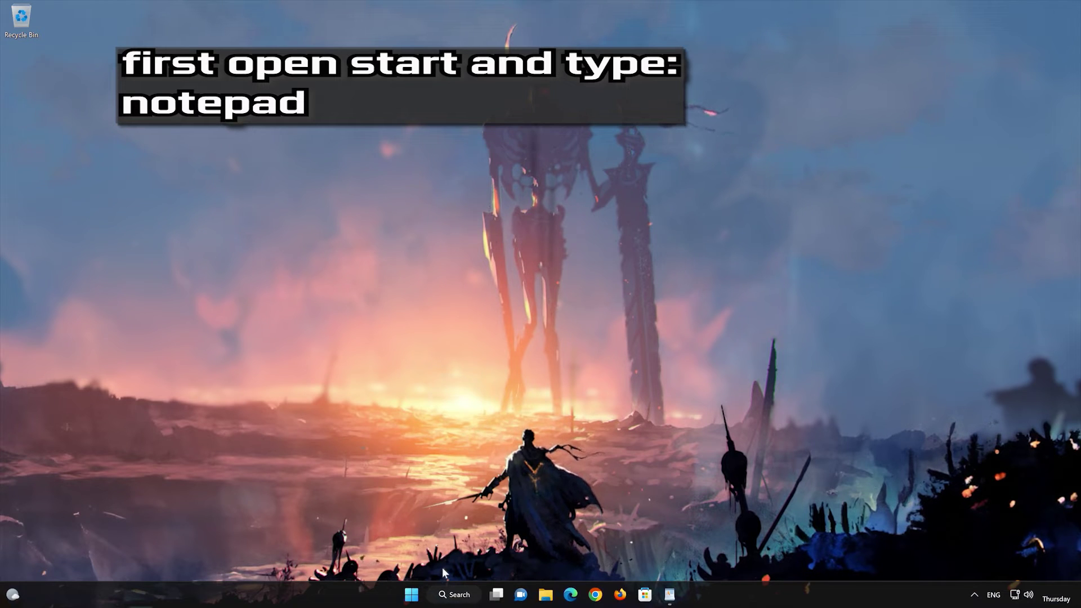
- Search for notepad and open the Notepad app with an empty document
{"action": "left_click", "coordinate": [410, 595]}
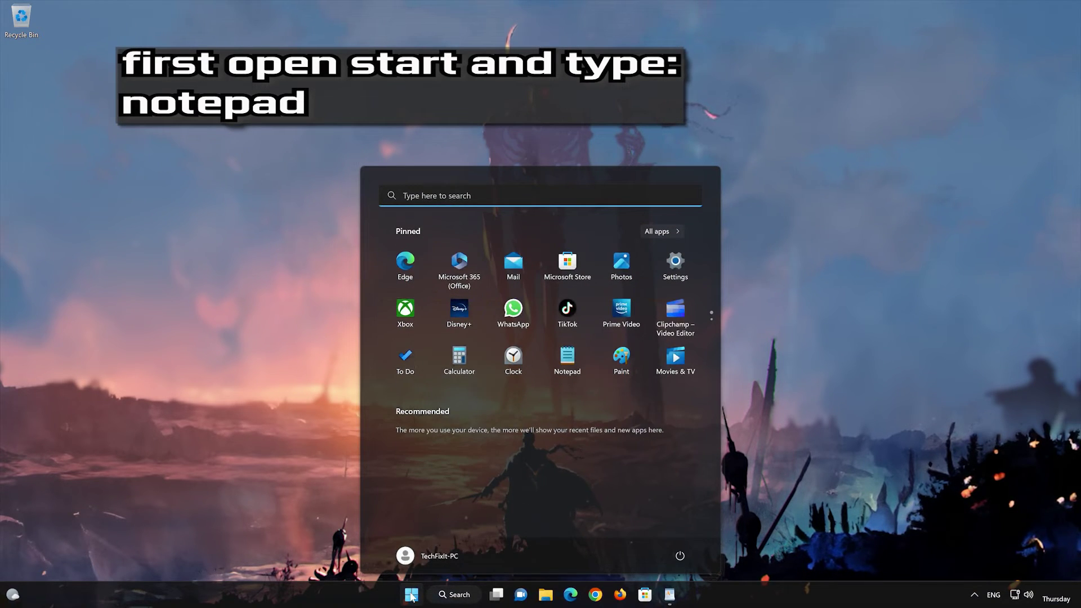
{"action": "type", "text": "not"}
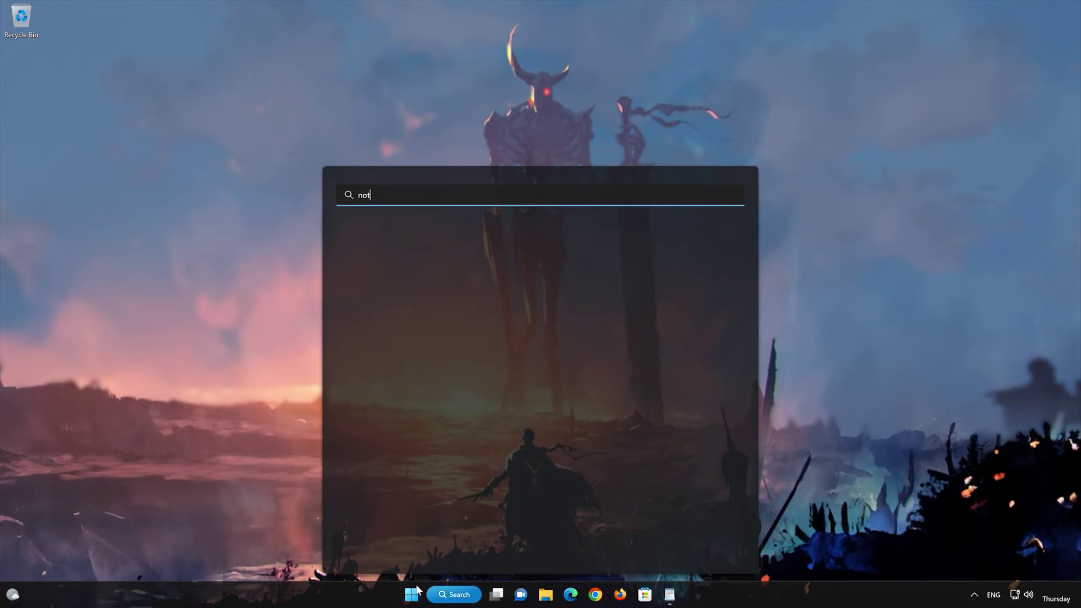
{"action": "type", "text": "epad"}
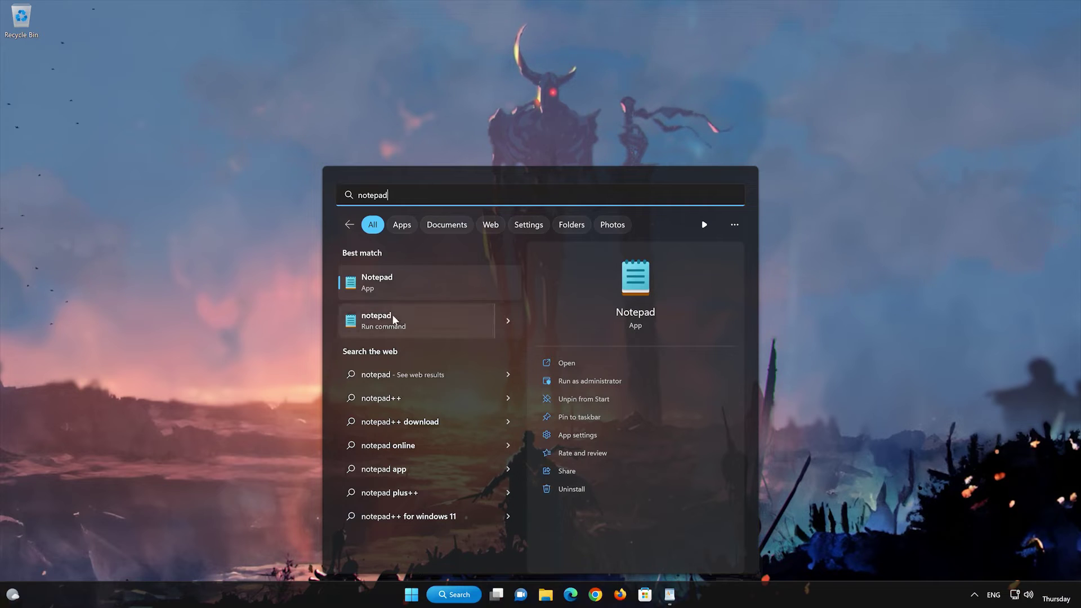
{"action": "left_click", "coordinate": [429, 277]}
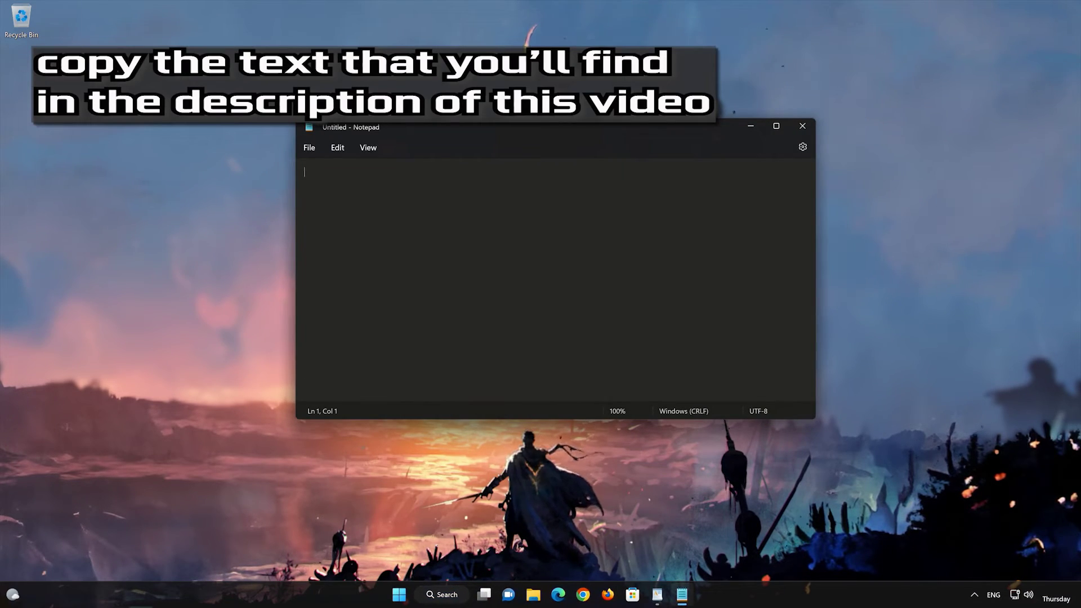
- Switch to WordPad, copy all the service reset commands from its document, and paste them into the empty Notepad document
{"action": "key", "text": "alt+Tab"}
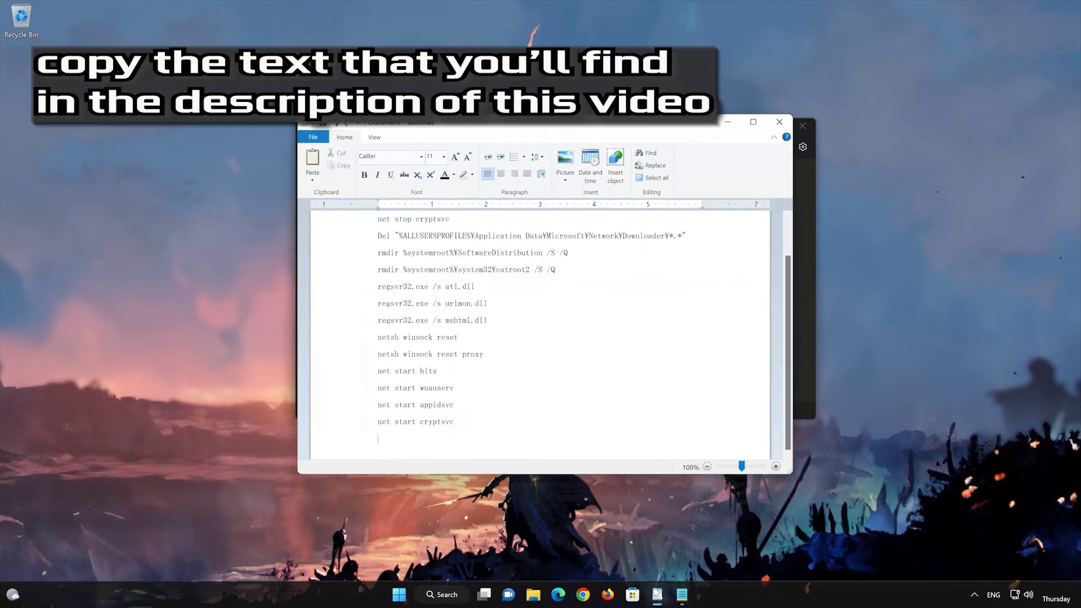
{"action": "left_click_drag", "start_coordinate": [455, 422], "coordinate": [388, 233]}
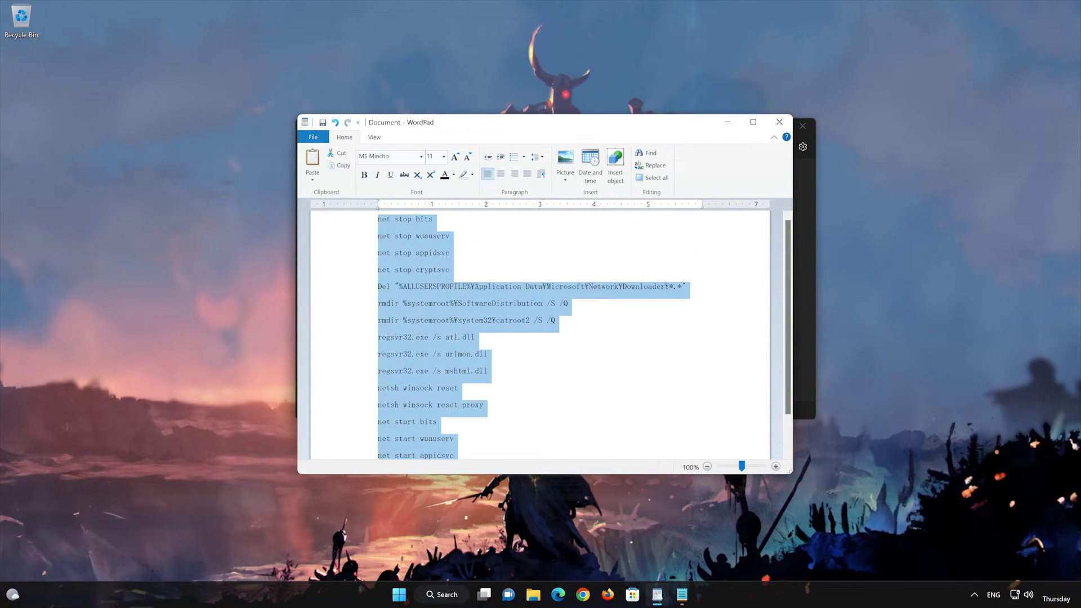
{"action": "right_click", "coordinate": [388, 232]}
{"action": "left_click", "coordinate": [416, 251]}
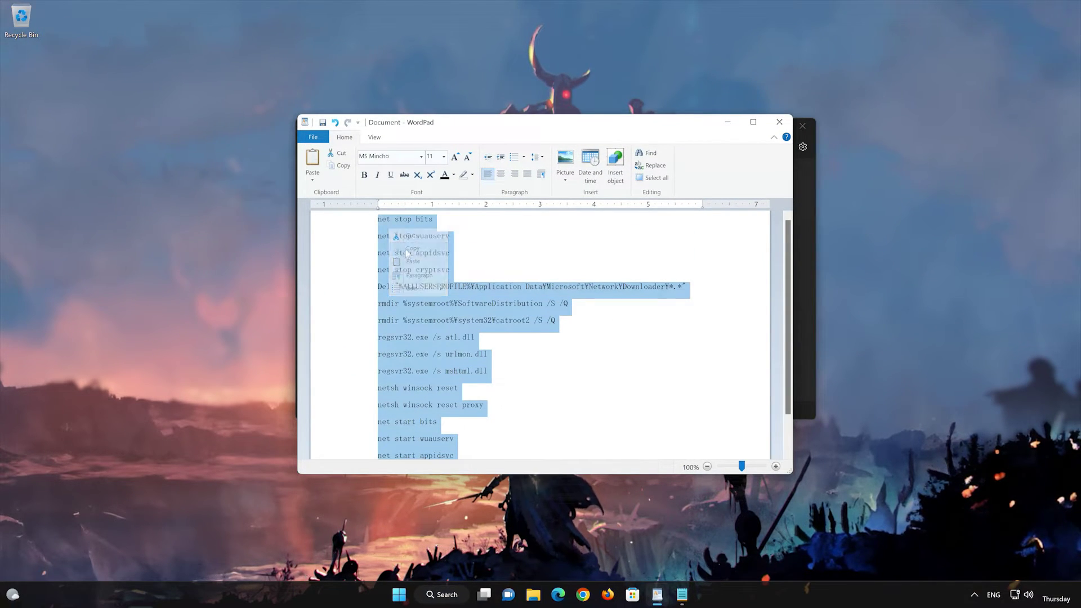
{"action": "left_click", "coordinate": [727, 122]}
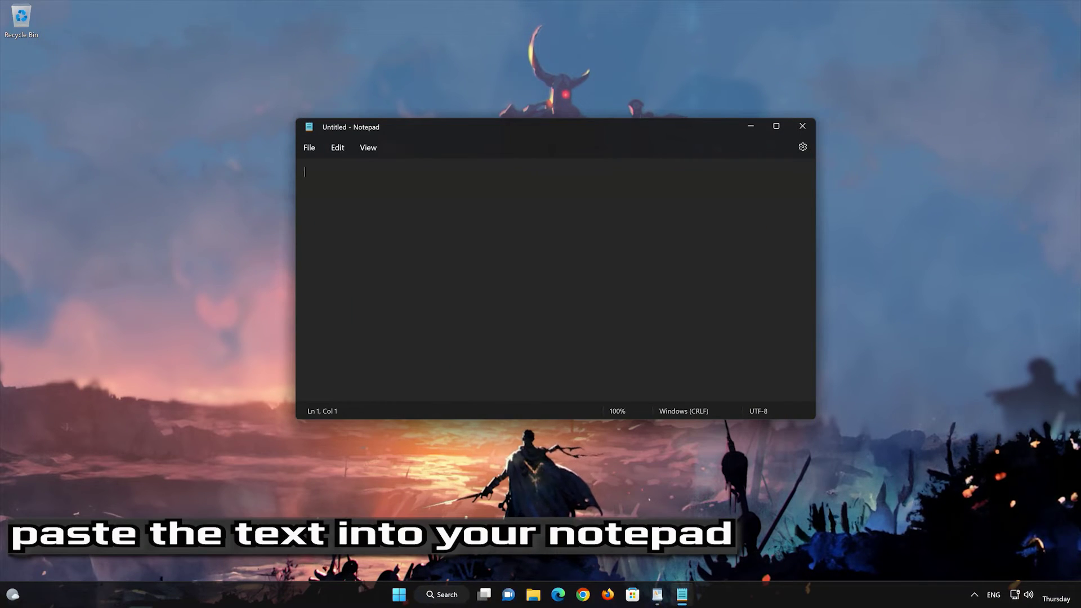
{"action": "right_click", "coordinate": [344, 192]}
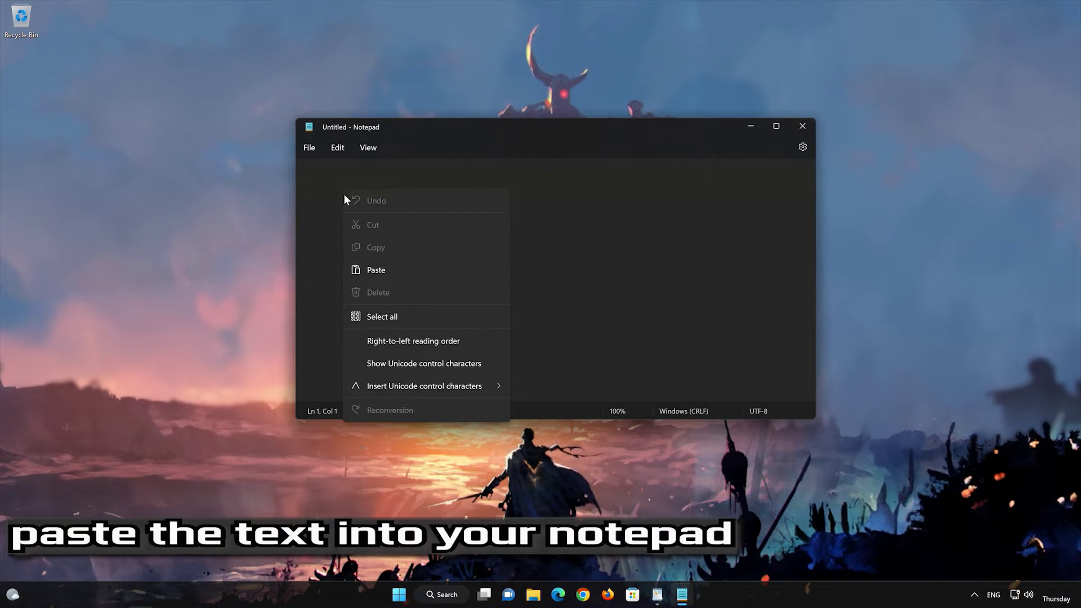
{"action": "left_click", "coordinate": [398, 268]}
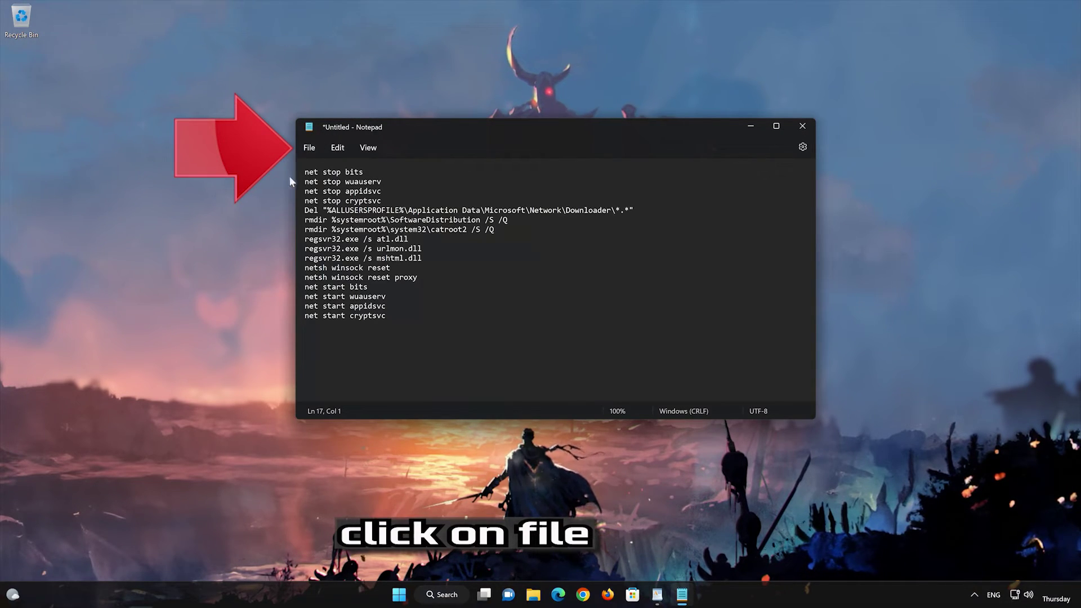
- Save the script to the Desktop as FIX.BAT with the file type All files, and close Notepad
{"action": "left_click", "coordinate": [310, 146]}
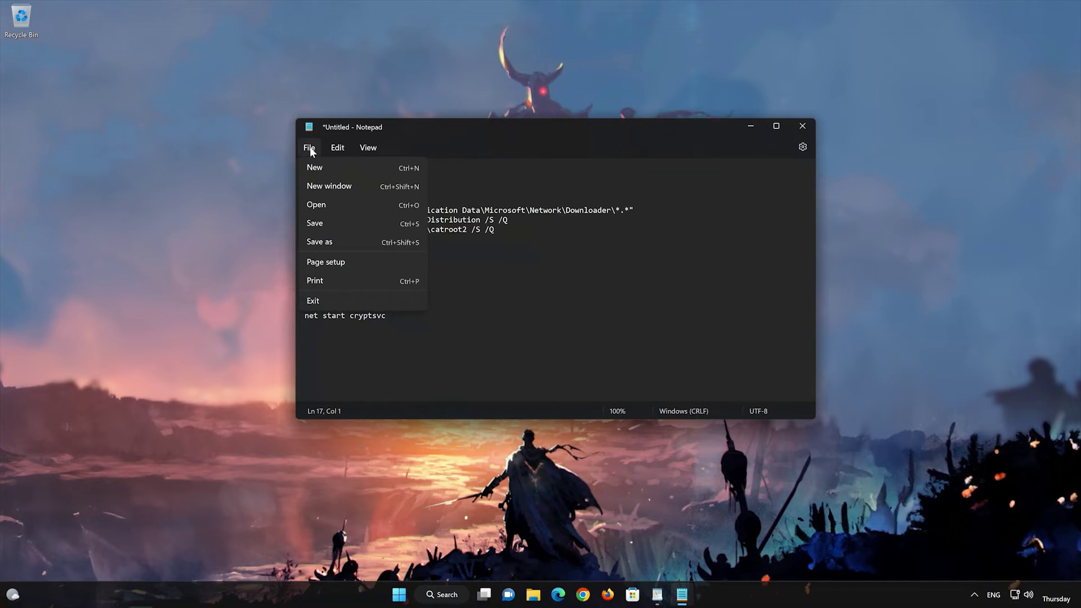
{"action": "left_click", "coordinate": [351, 241]}
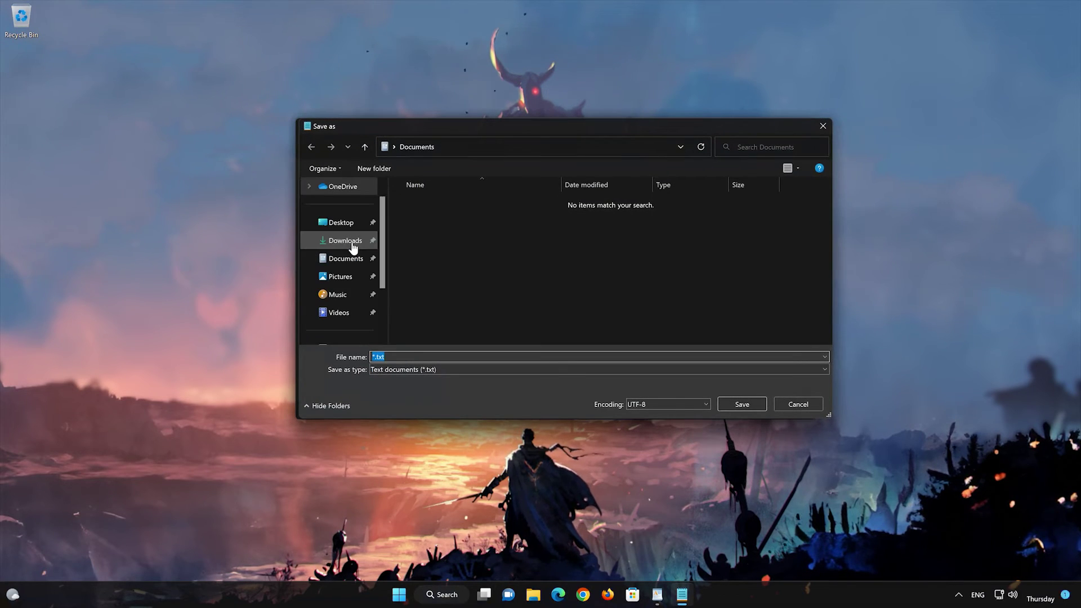
{"action": "left_click", "coordinate": [392, 369]}
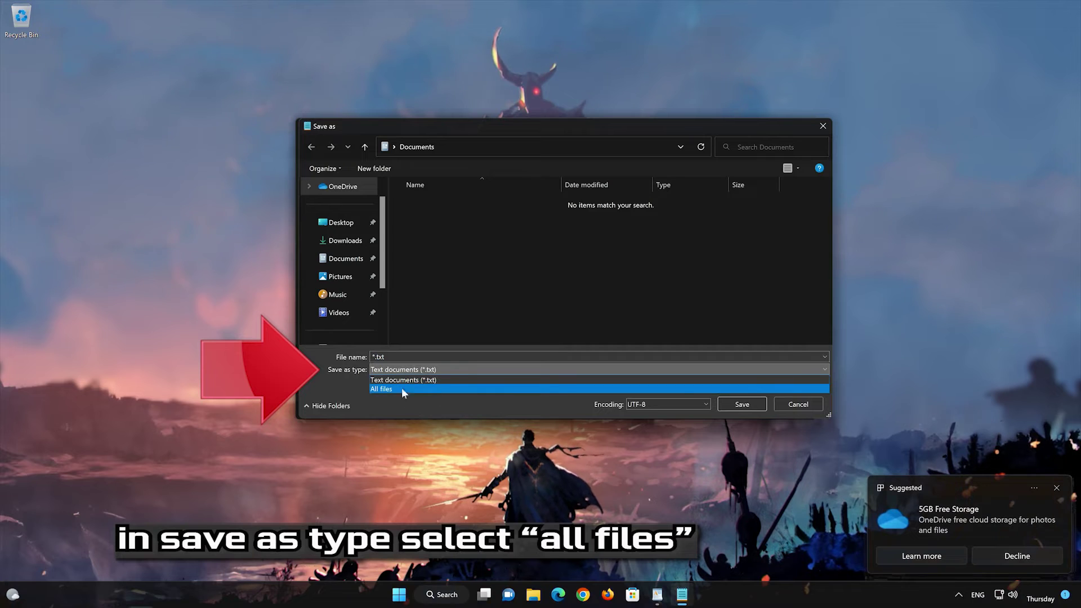
{"action": "left_click", "coordinate": [408, 388]}
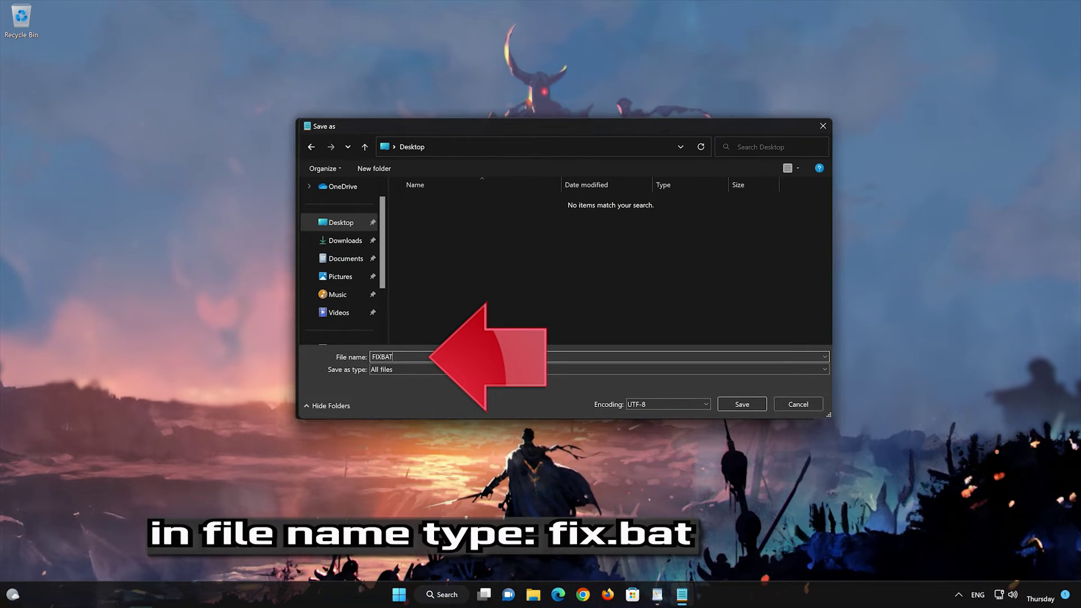
{"action": "type", "text": "T"}
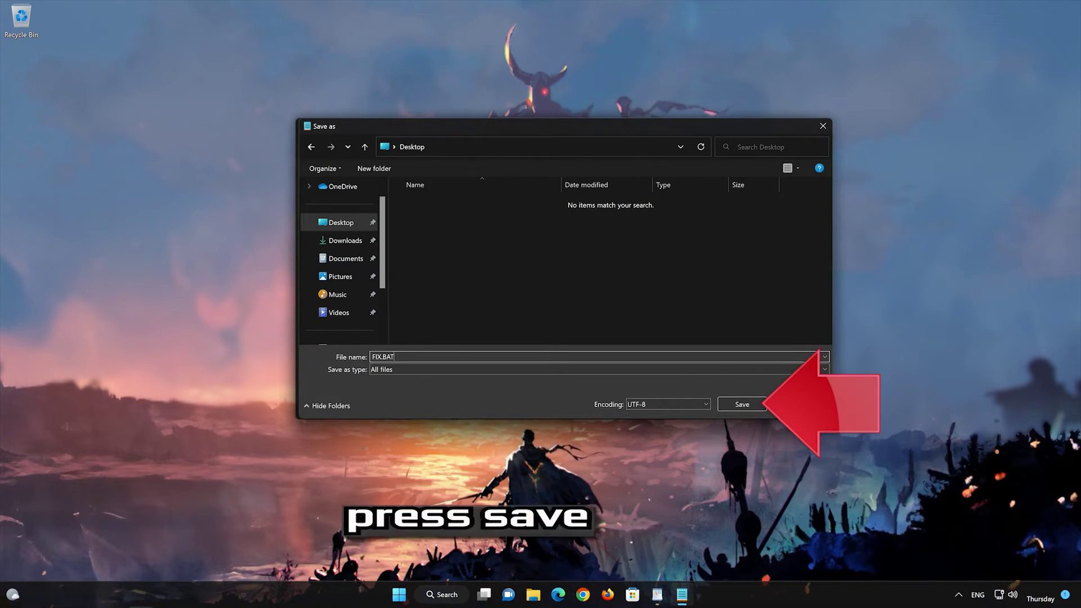
{"action": "left_click", "coordinate": [742, 405]}
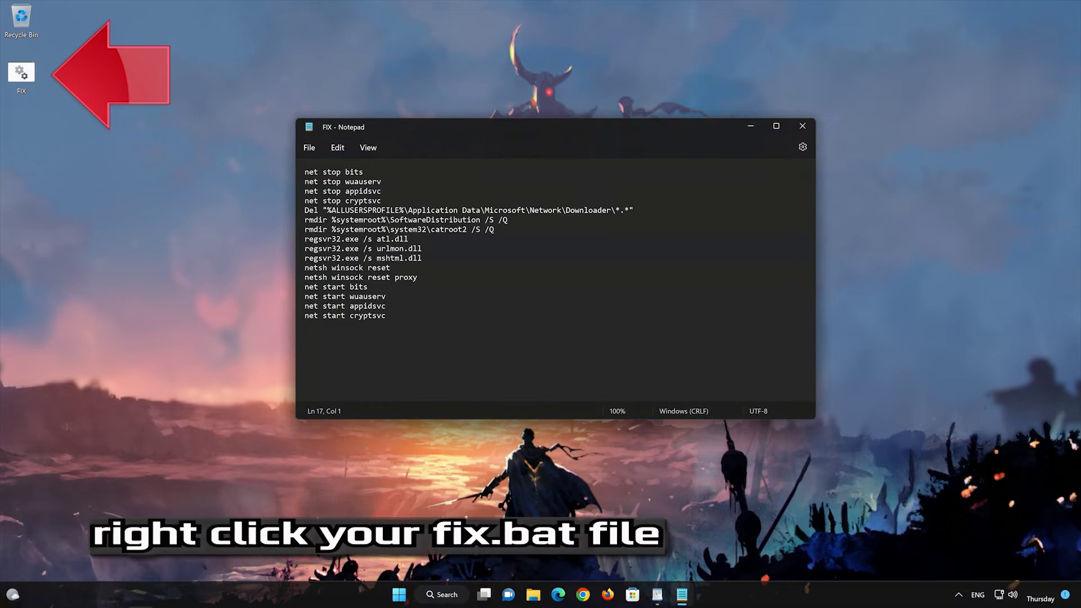
{"action": "left_click", "coordinate": [800, 127]}
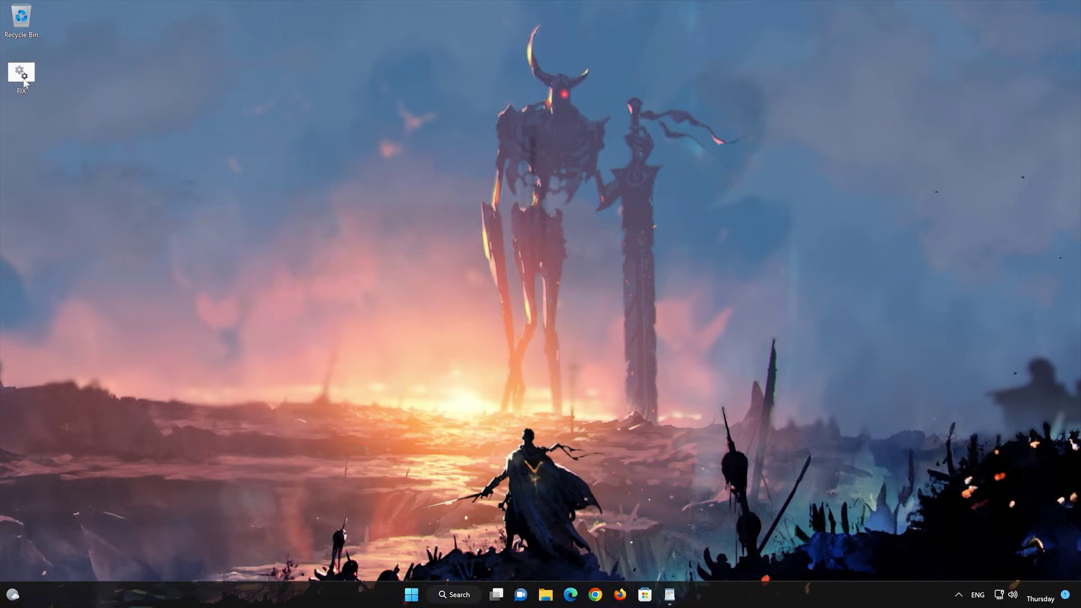
- Run the FIX batch file on the desktop as administrator and allow it to make changes to the device
{"action": "right_click", "coordinate": [24, 81]}
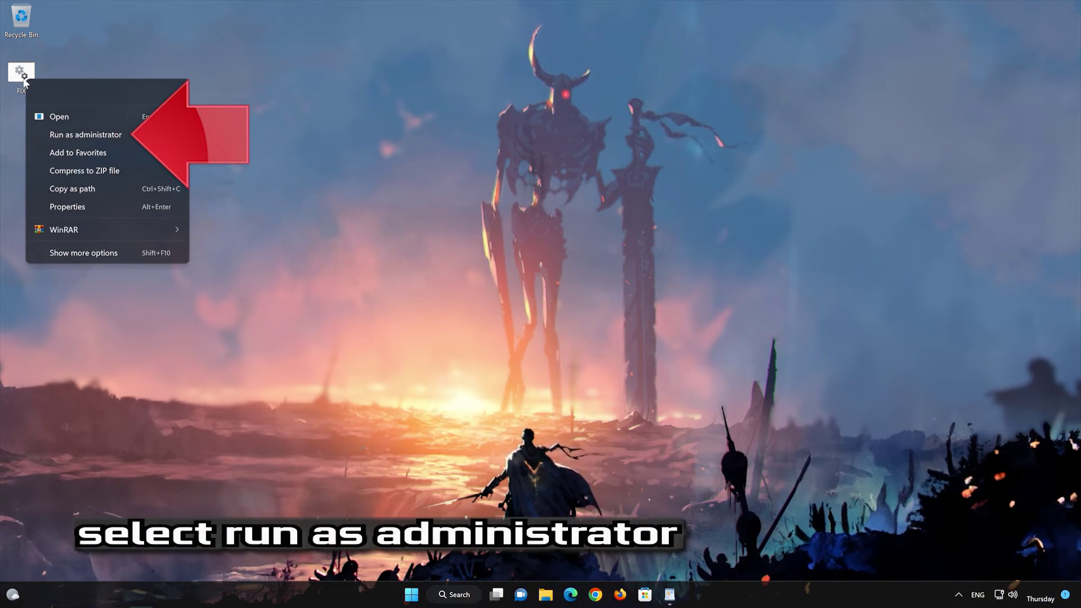
{"action": "left_click", "coordinate": [125, 135]}
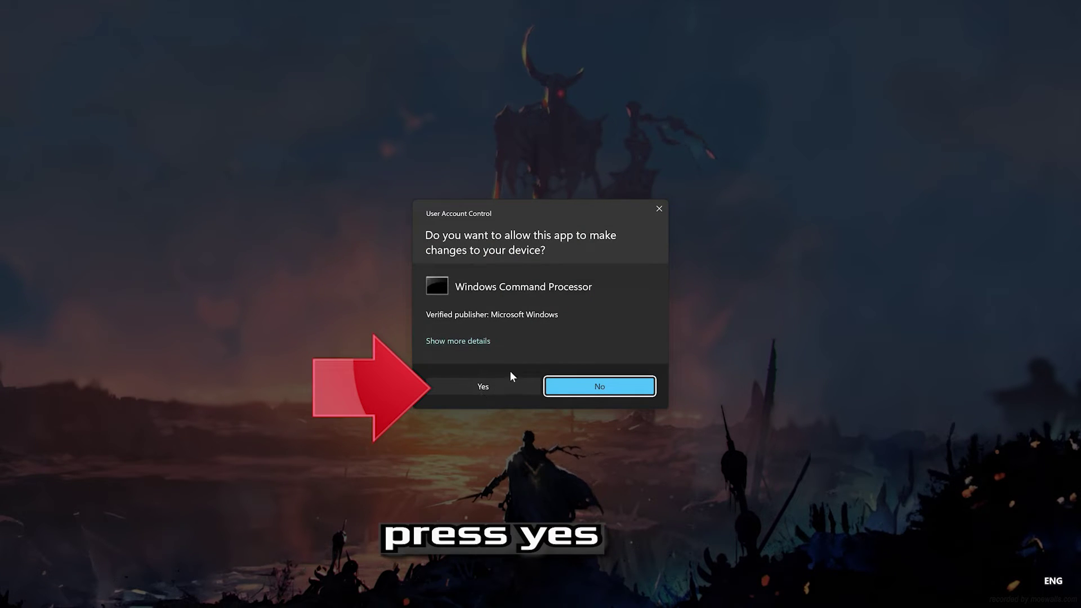
{"action": "left_click", "coordinate": [487, 387]}
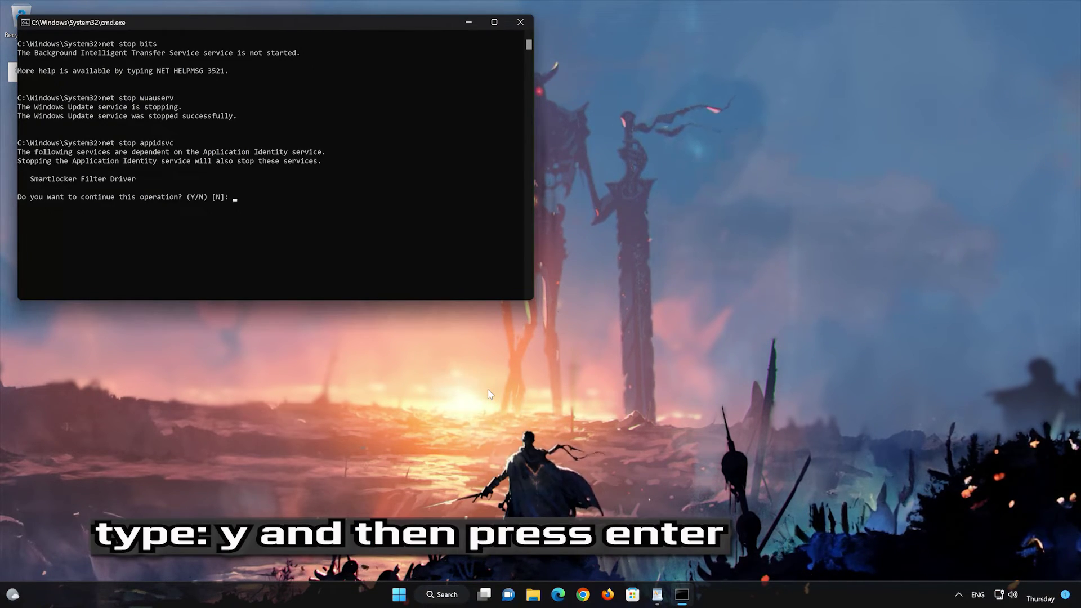
- Answer Y to both script prompts, to stop the Application Identity service and to delete the files in the Network Downloader folder
{"action": "type", "text": "Y"}
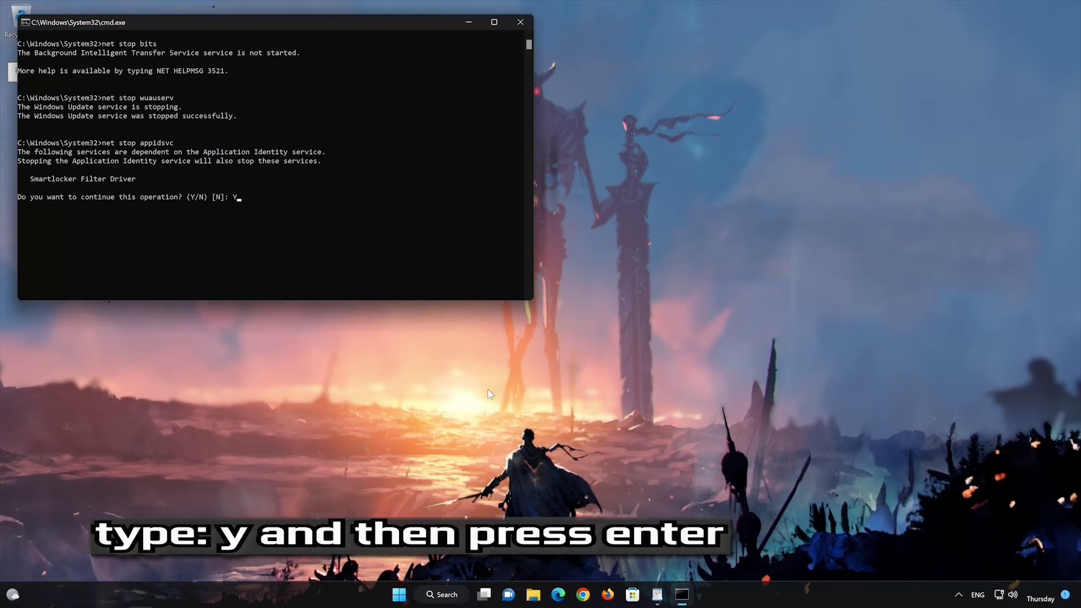
{"action": "key", "text": "Return"}
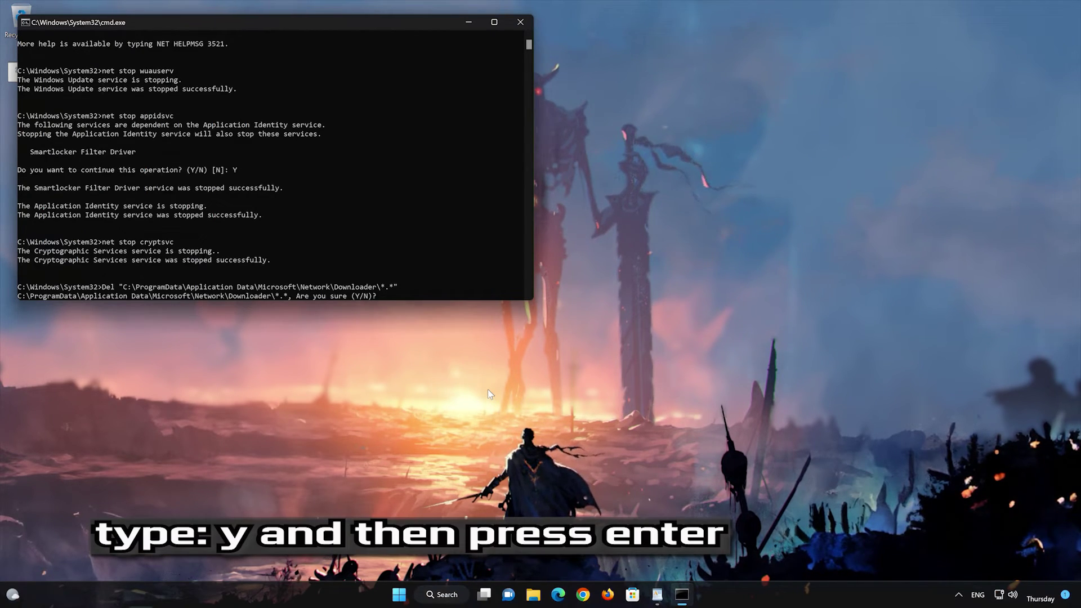
{"action": "type", "text": "Y"}
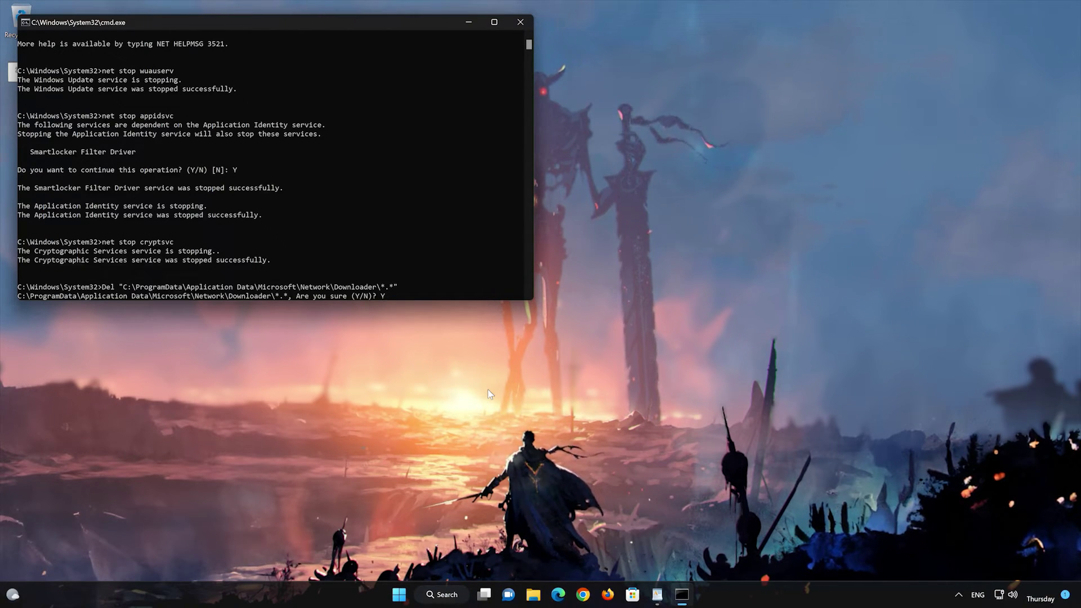
{"action": "key", "text": "Return"}
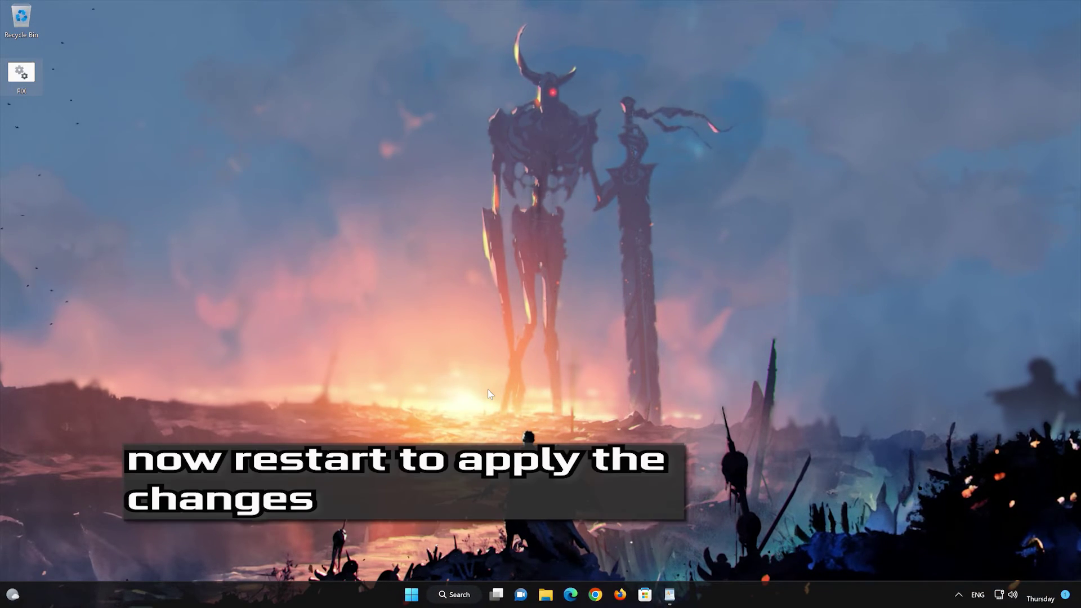
- Close the WordPad document with the service reset commands and restart the computer
{"action": "left_click", "coordinate": [669, 594]}
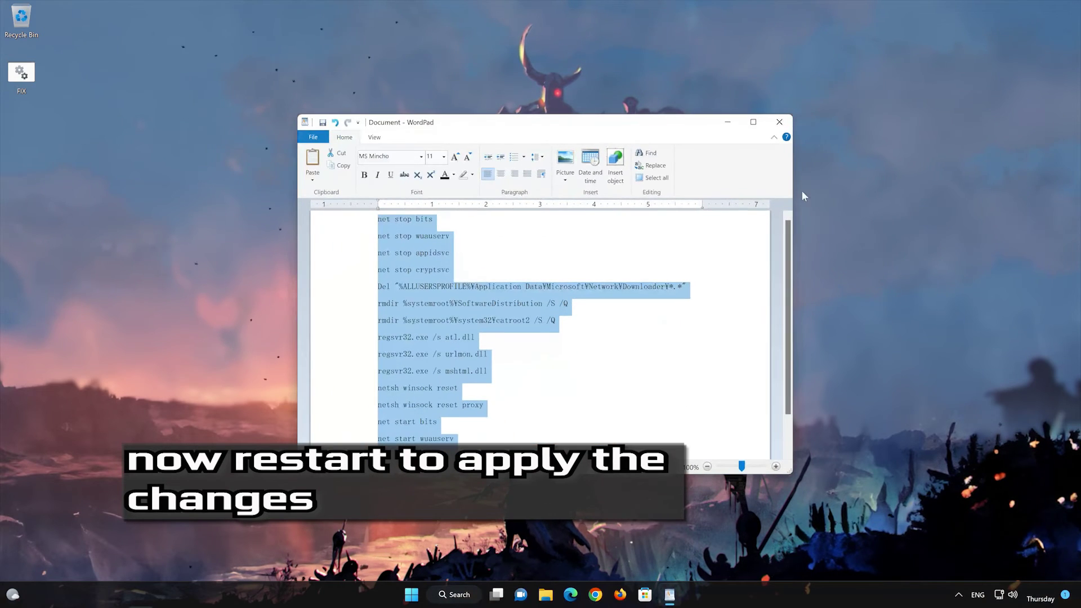
{"action": "left_click", "coordinate": [780, 122]}
{"action": "left_click", "coordinate": [565, 304]}
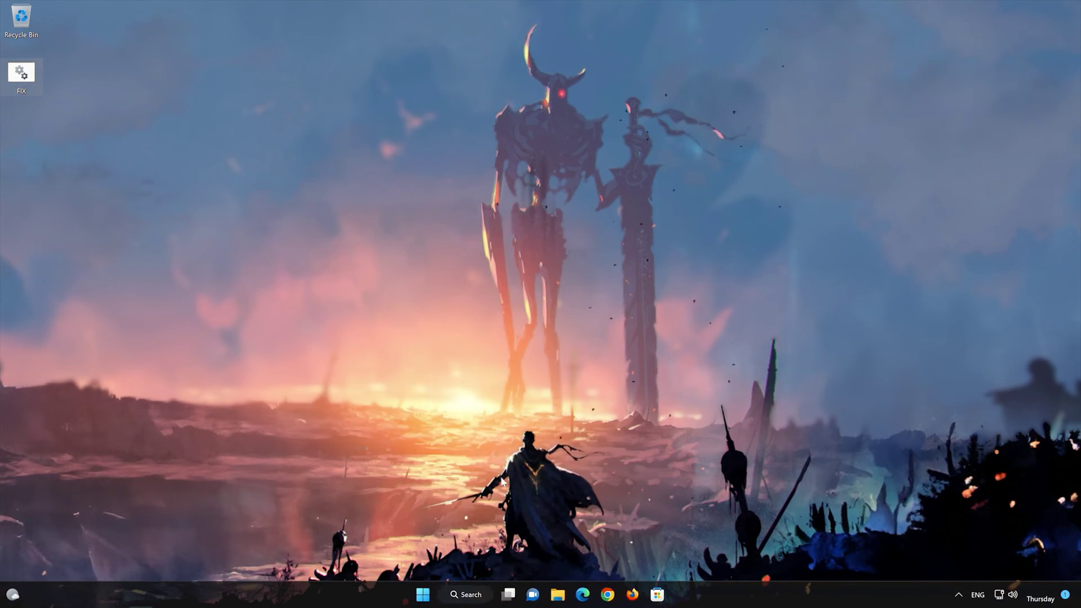
{"action": "left_click", "coordinate": [424, 591]}
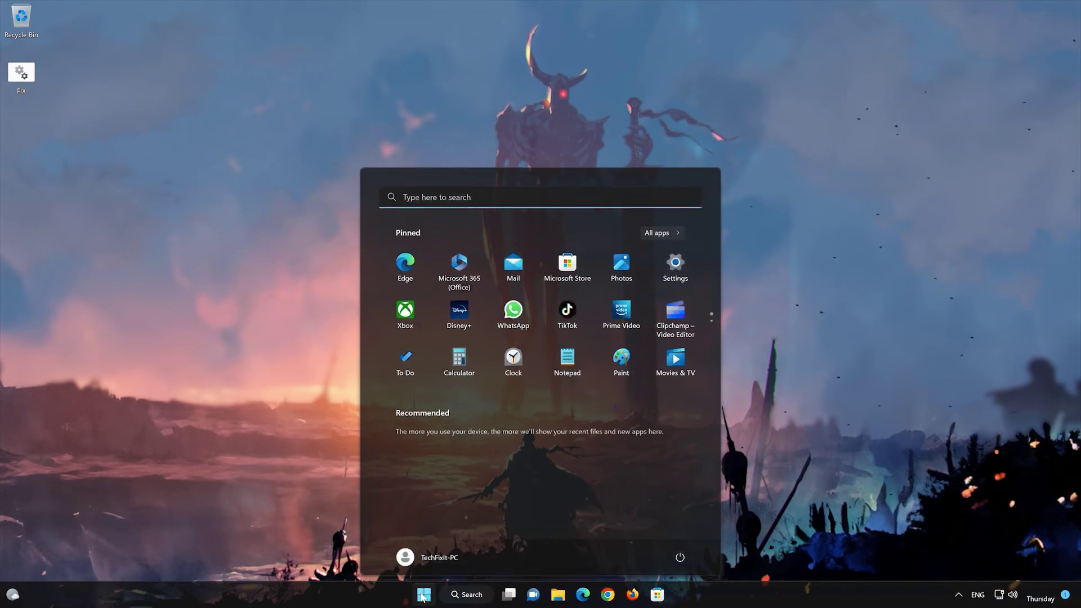
{"action": "left_click", "coordinate": [678, 557]}
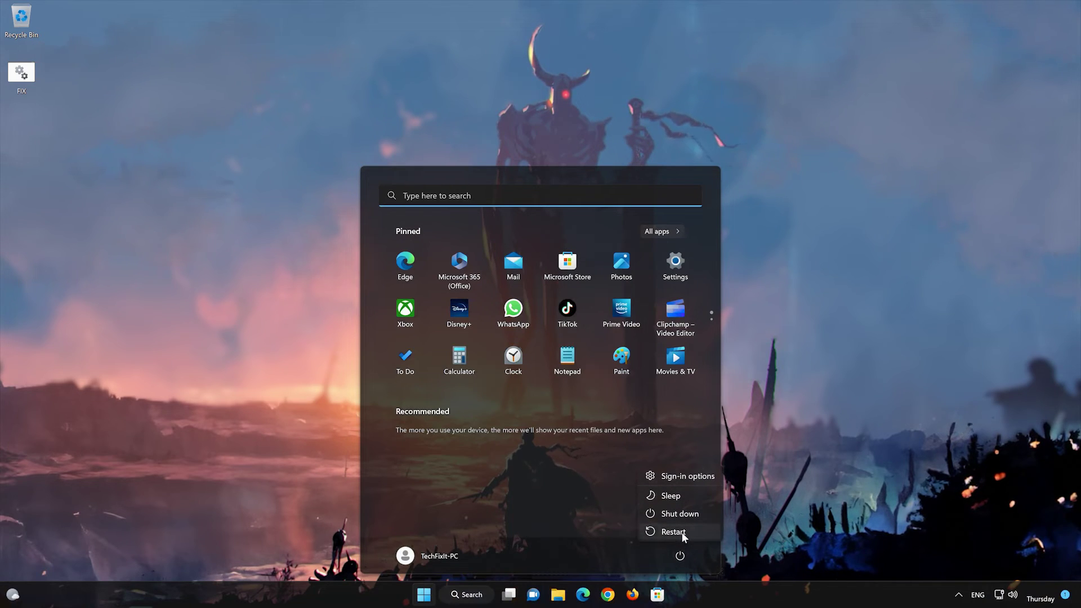
{"action": "left_click", "coordinate": [673, 531]}
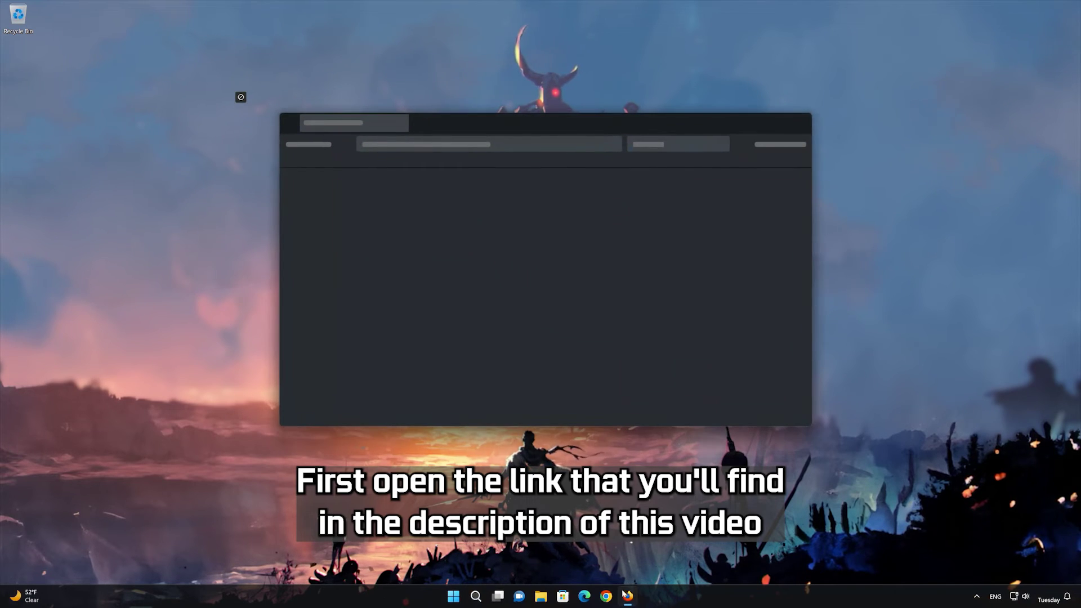
- Open the copied link microsoft.com/software-download/windows11 in Firefox, download the Windows 11 media creation tool, and close the browser
{"action": "right_click", "coordinate": [490, 147]}
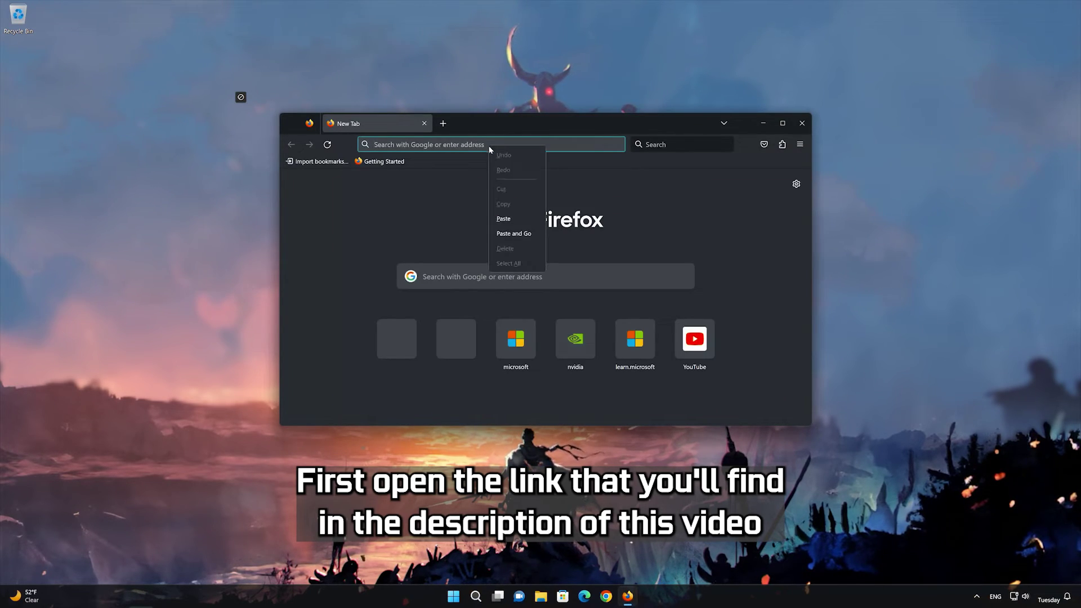
{"action": "left_click", "coordinate": [509, 219]}
{"action": "key", "text": "Return"}
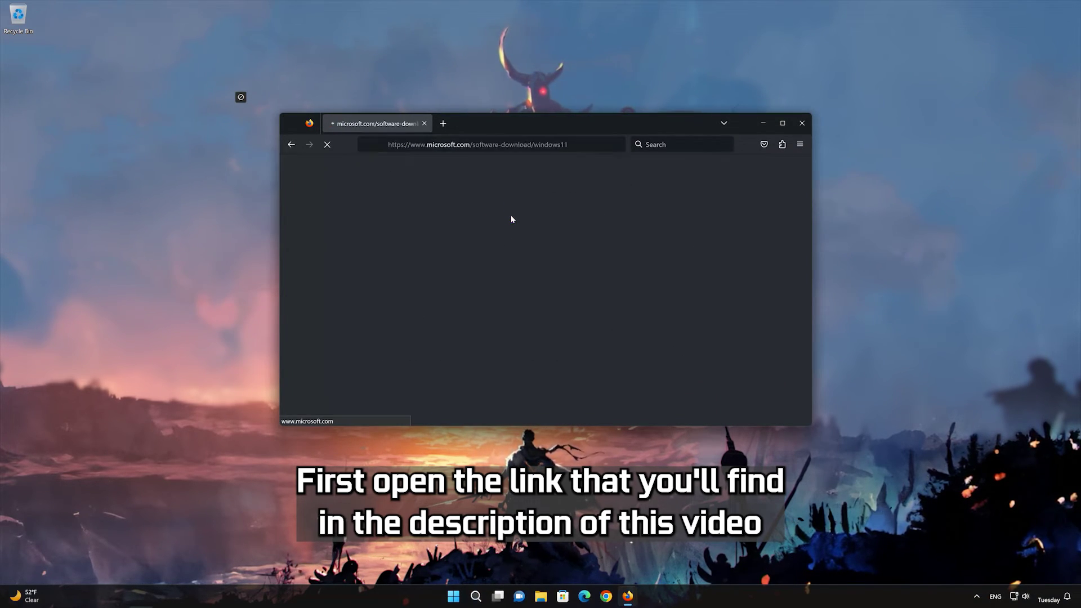
{"action": "scroll", "coordinate": [516, 234], "scroll_direction": "down", "scroll_amount": 3}
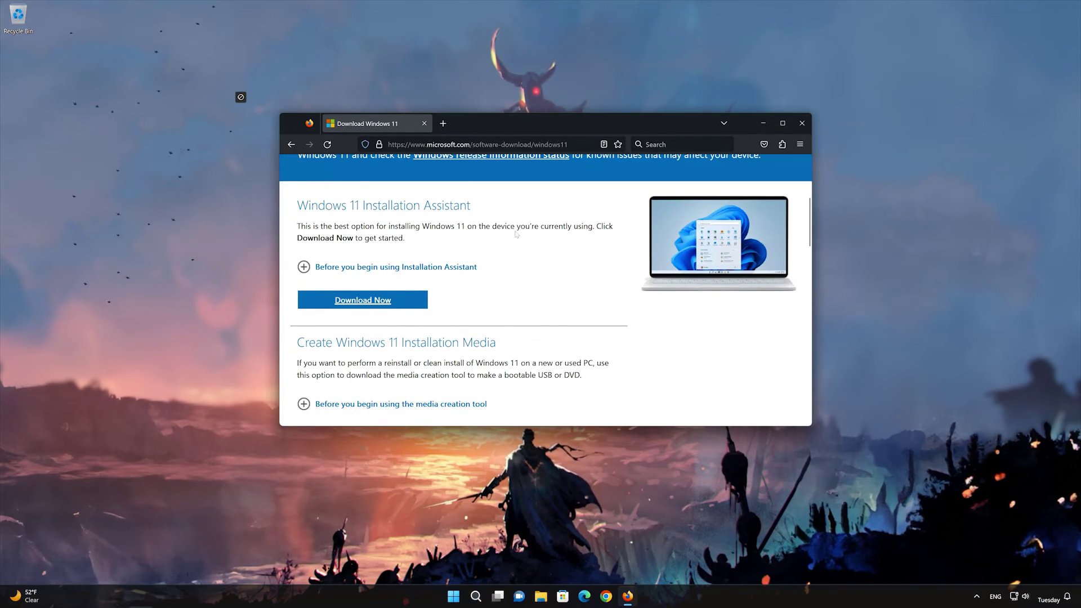
{"action": "scroll", "coordinate": [516, 234], "scroll_direction": "down", "scroll_amount": 2}
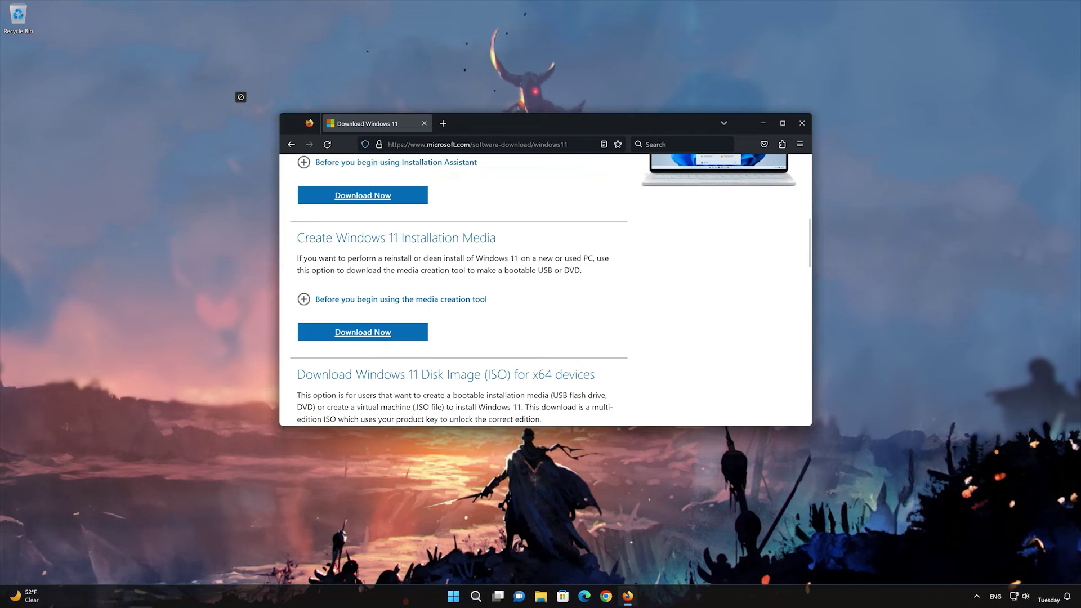
{"action": "left_click", "coordinate": [373, 336]}
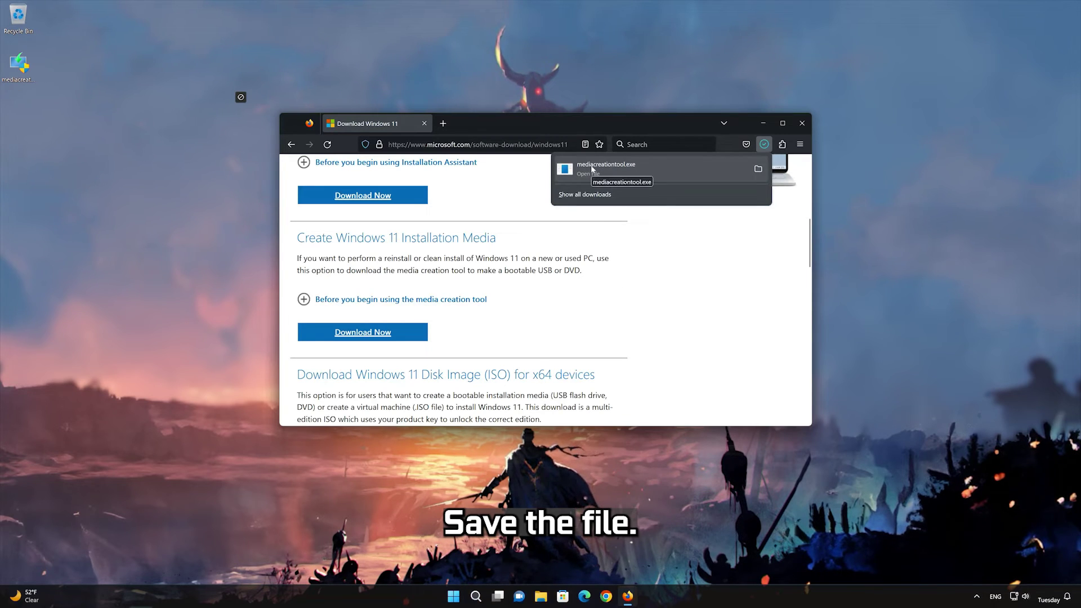
{"action": "left_click", "coordinate": [801, 124]}
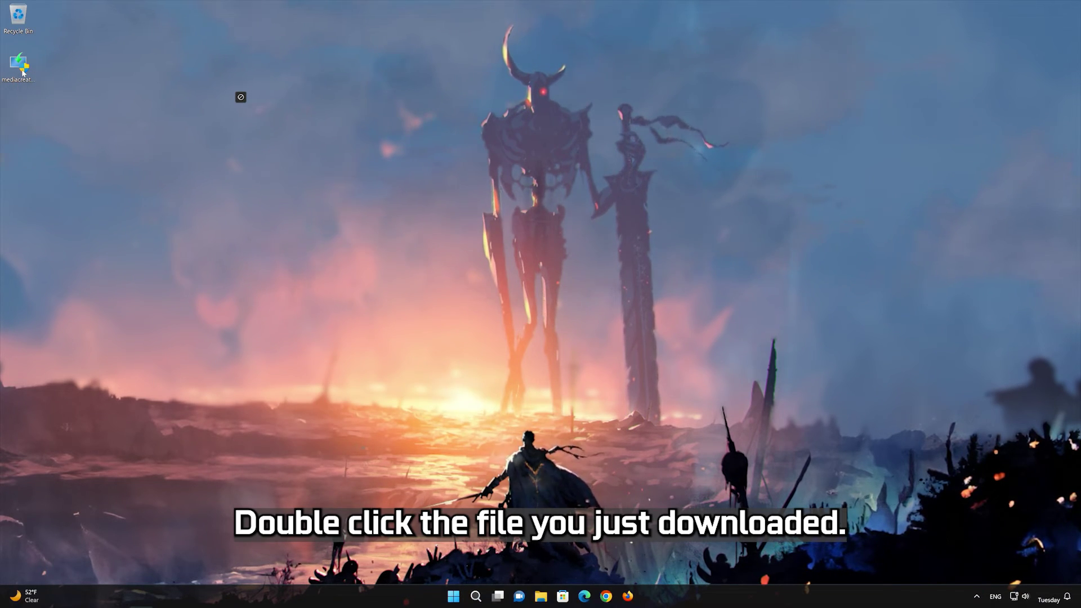
- Run the downloaded media creation tool with permission to make changes, accept its license terms, and keep the recommended language and edition
{"action": "double_click", "coordinate": [19, 67]}
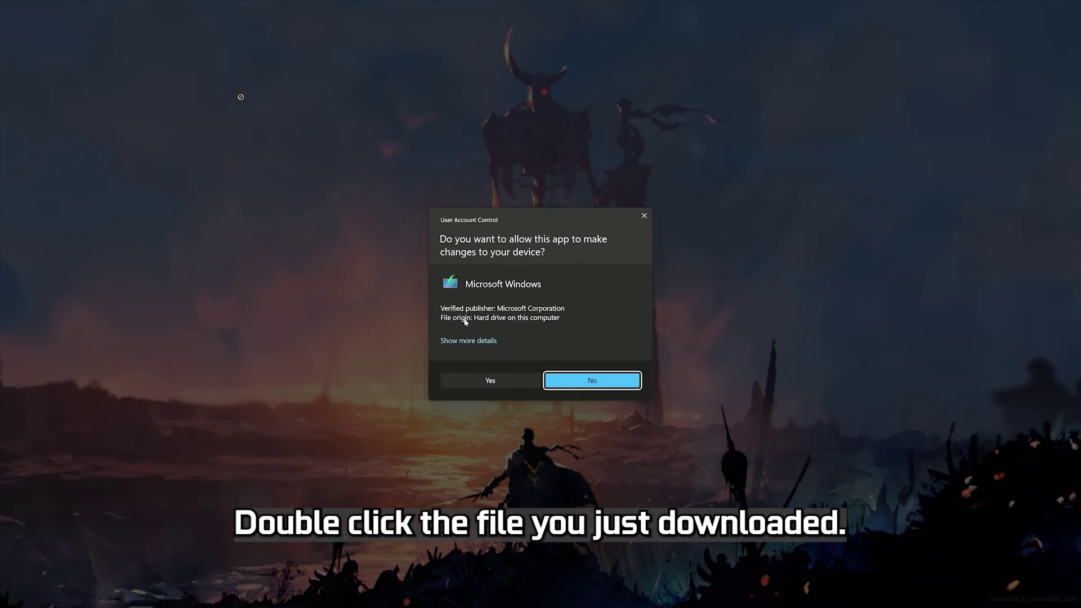
{"action": "left_click", "coordinate": [490, 381]}
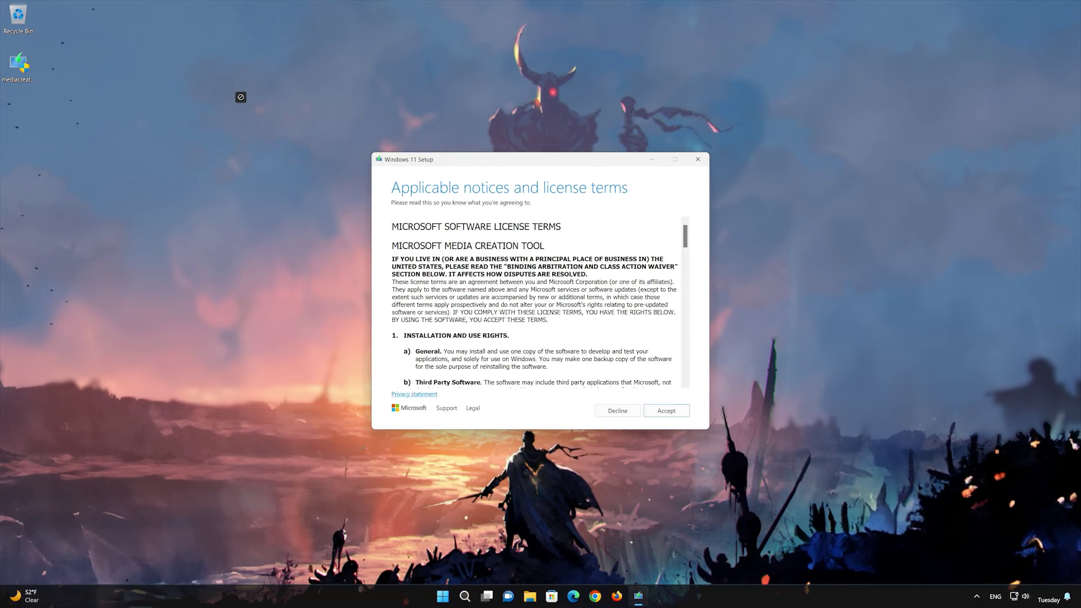
{"action": "left_click", "coordinate": [672, 411]}
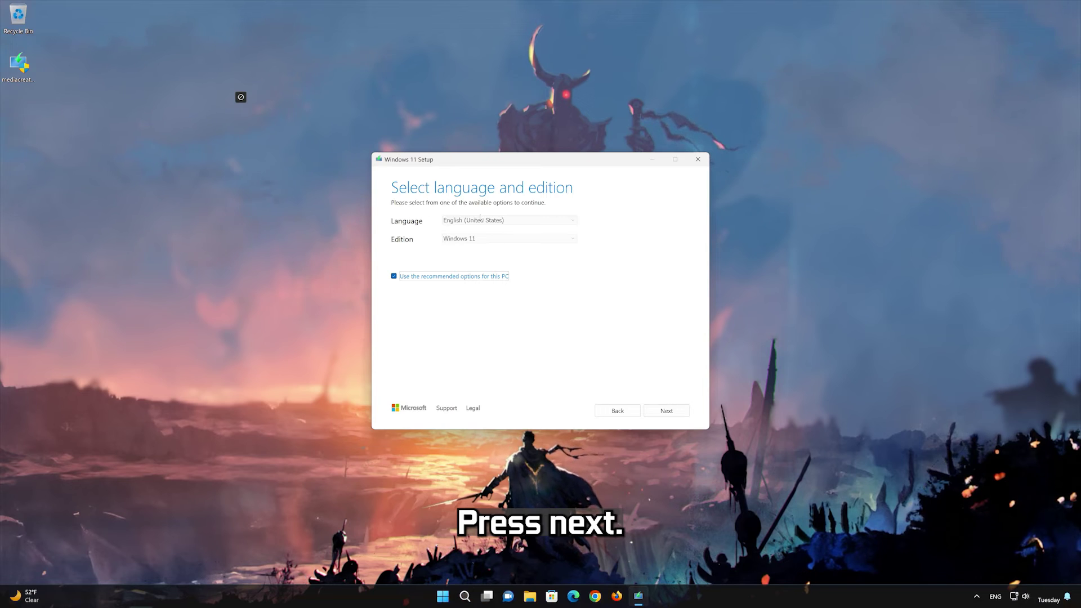
{"action": "left_click", "coordinate": [675, 413]}
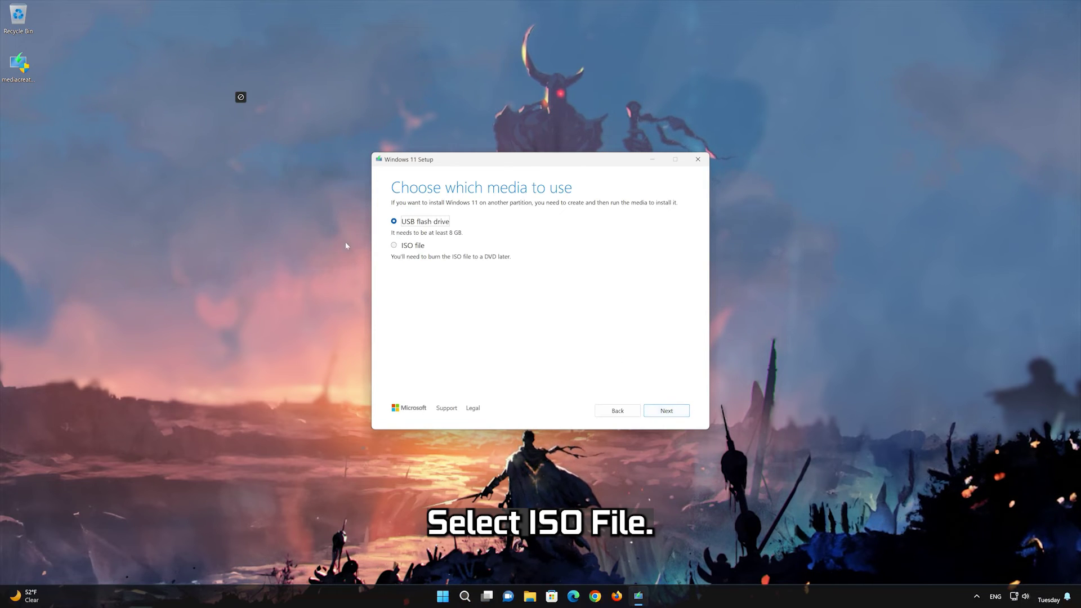
- Choose ISO file as the installation media and save it to the Desktop as Windows11
{"action": "left_click", "coordinate": [395, 246]}
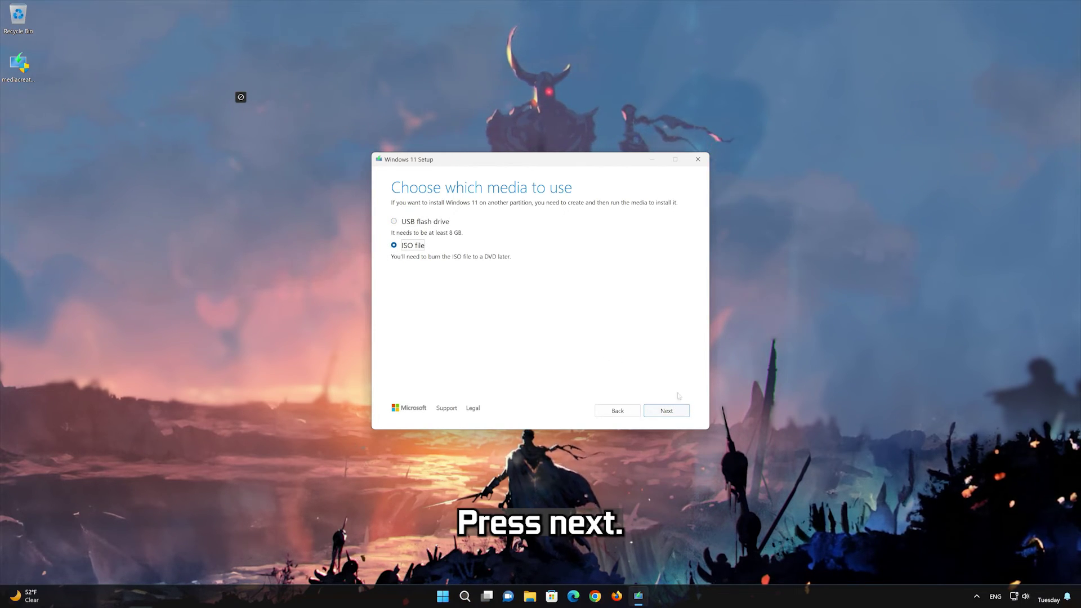
{"action": "left_click", "coordinate": [676, 412]}
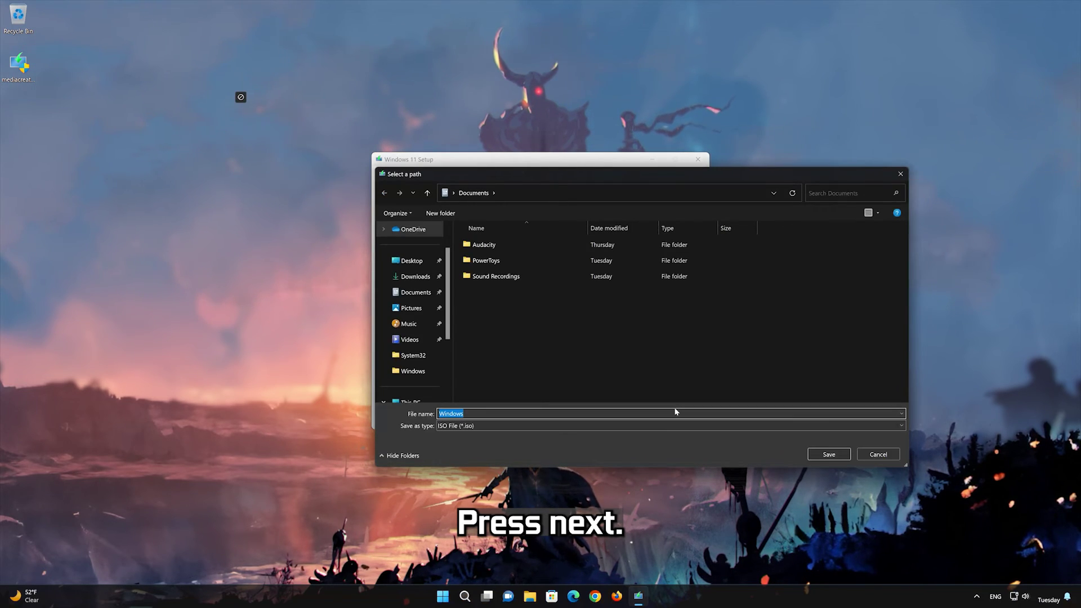
{"action": "left_click", "coordinate": [396, 261]}
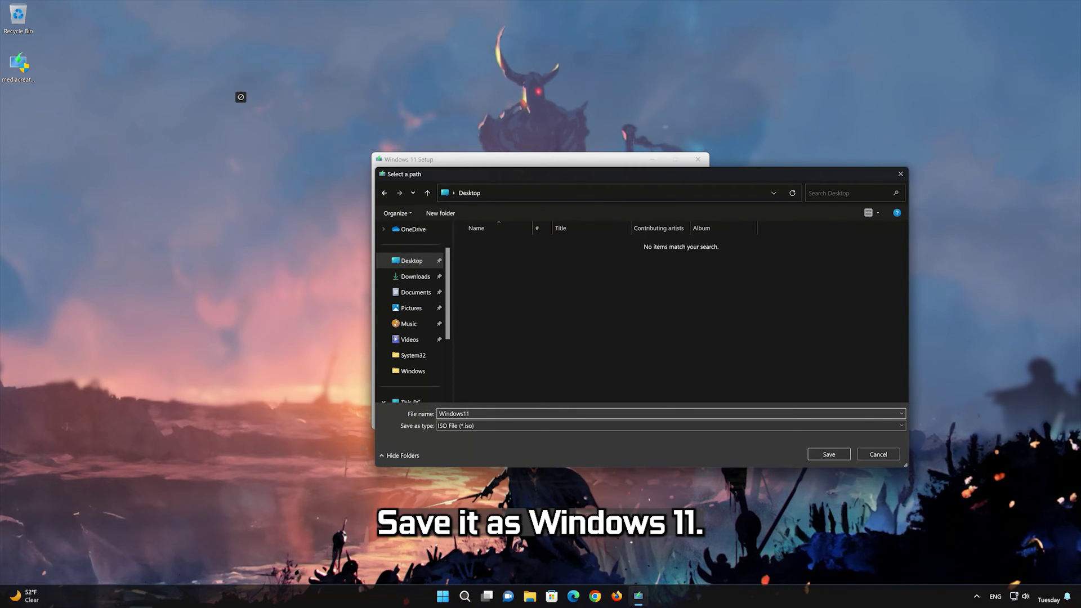
{"action": "left_click", "coordinate": [828, 454]}
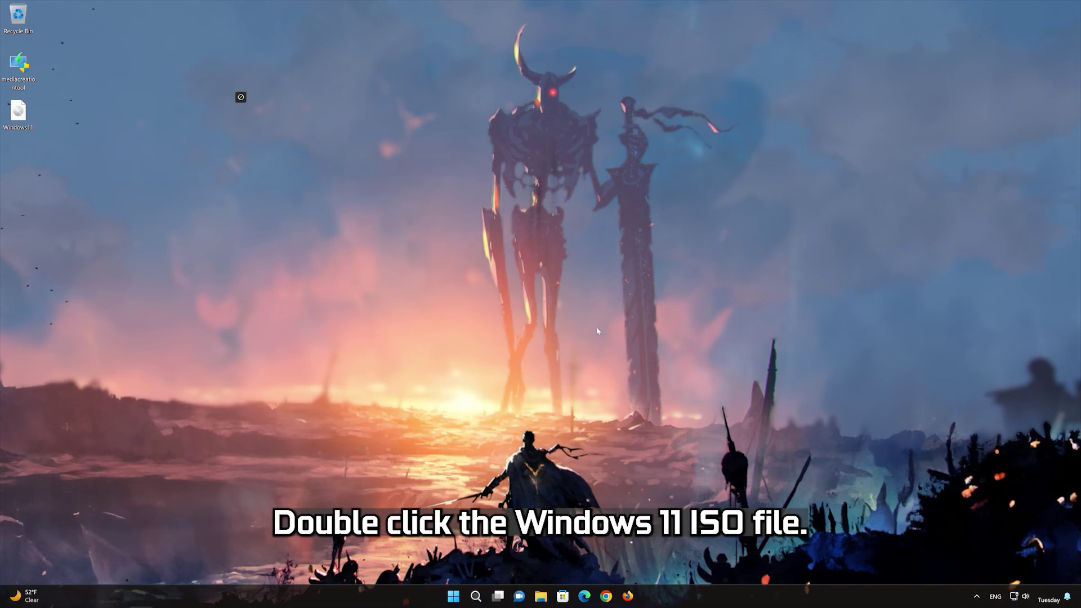
- Mount the Windows11 ISO from the desktop and run its setup application, allowing it to make changes to the device
{"action": "double_click", "coordinate": [19, 115]}
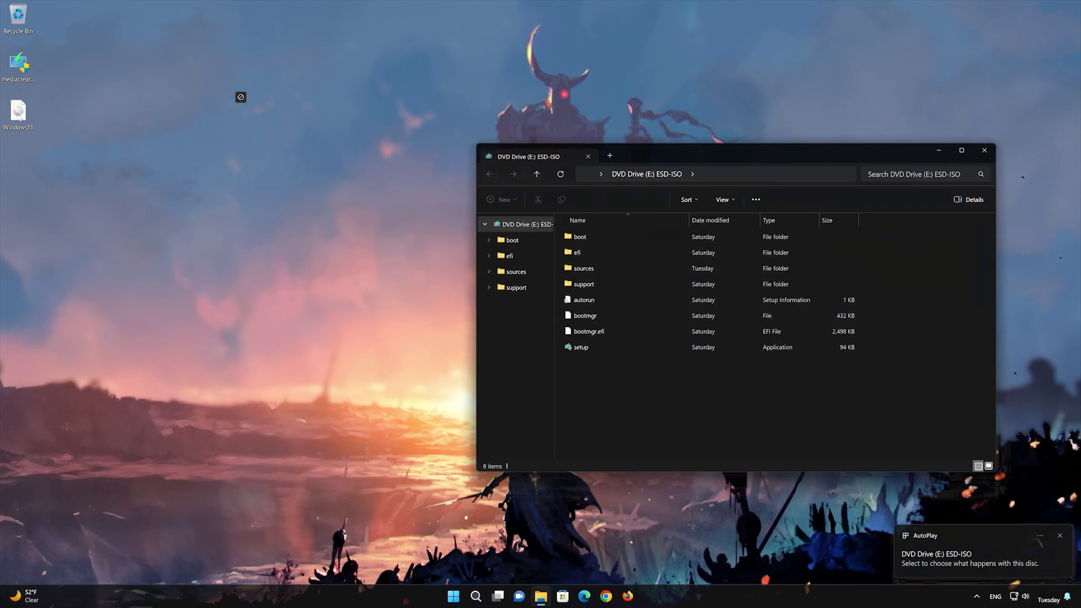
{"action": "left_click_drag", "start_coordinate": [657, 157], "coordinate": [549, 124]}
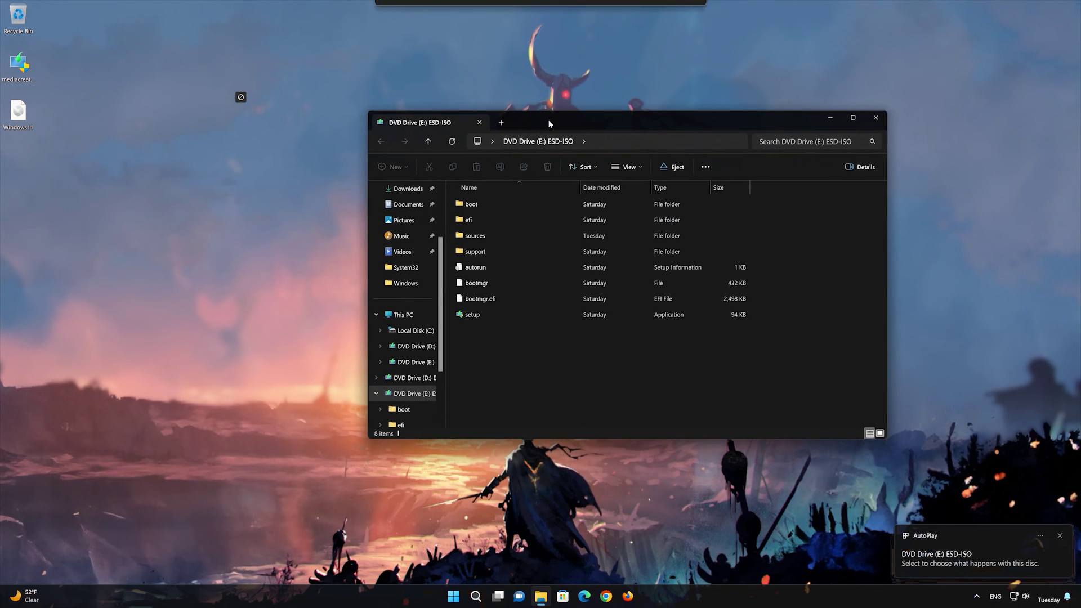
{"action": "double_click", "coordinate": [482, 316]}
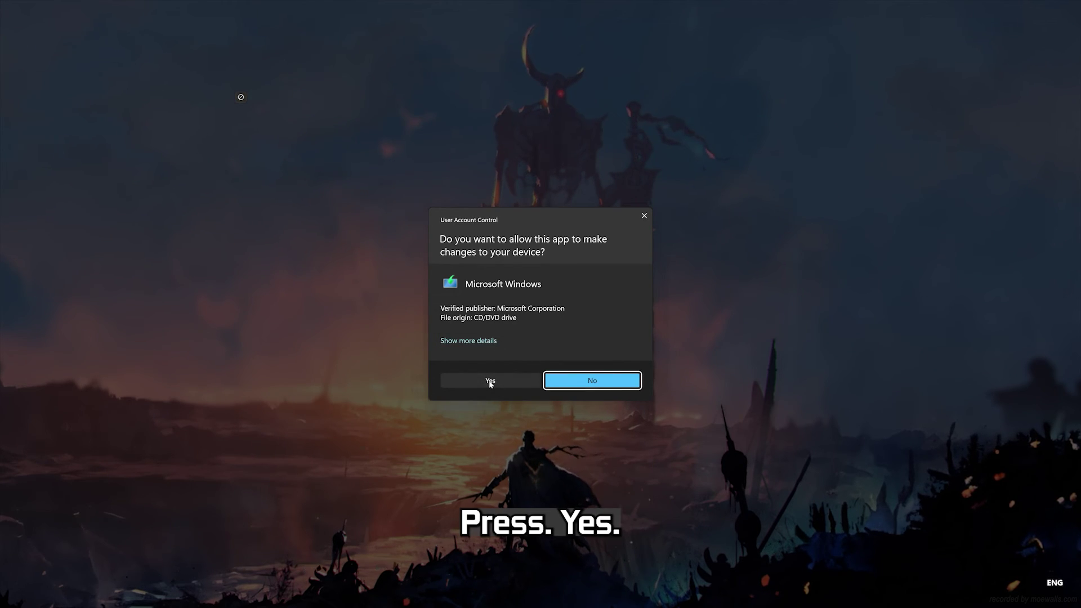
{"action": "left_click", "coordinate": [490, 381]}
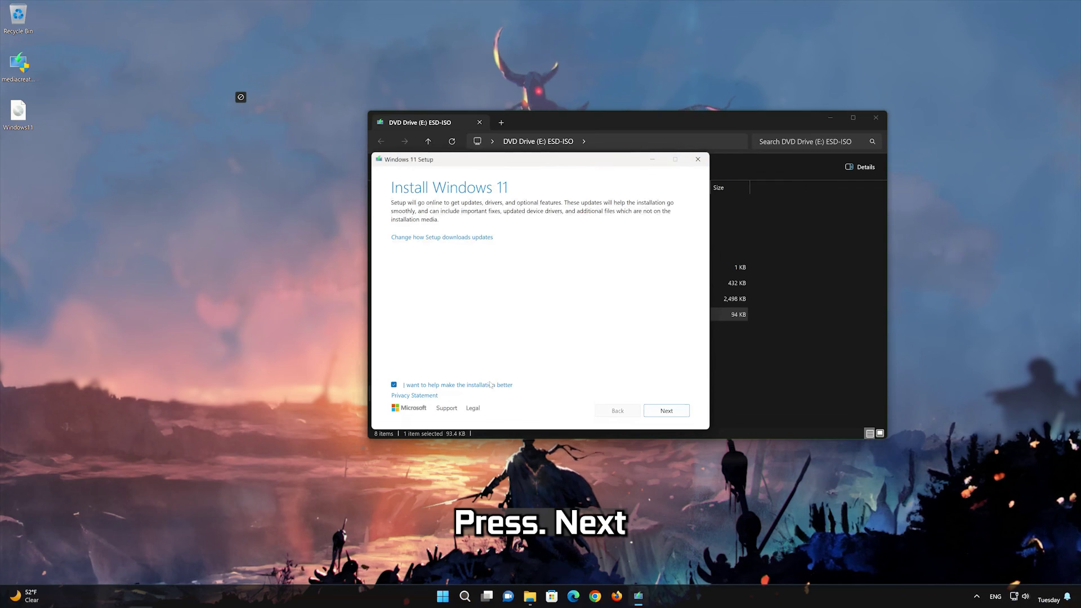
- Accept the license terms in Windows 11 Setup and start installing Windows 11 Pro with personal files and apps kept
{"action": "left_click", "coordinate": [669, 412]}
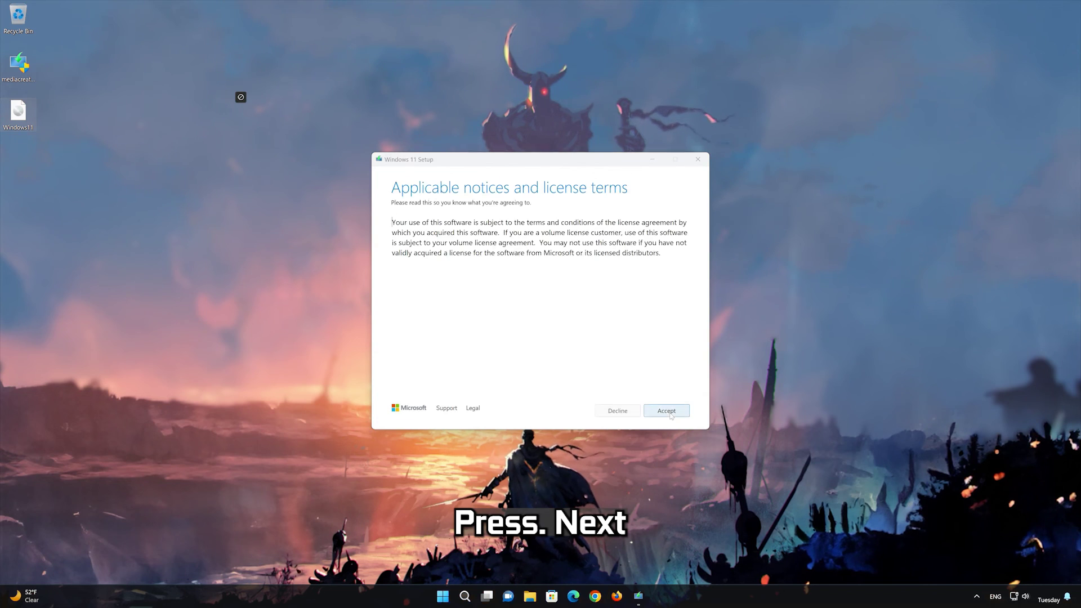
{"action": "left_click", "coordinate": [666, 411]}
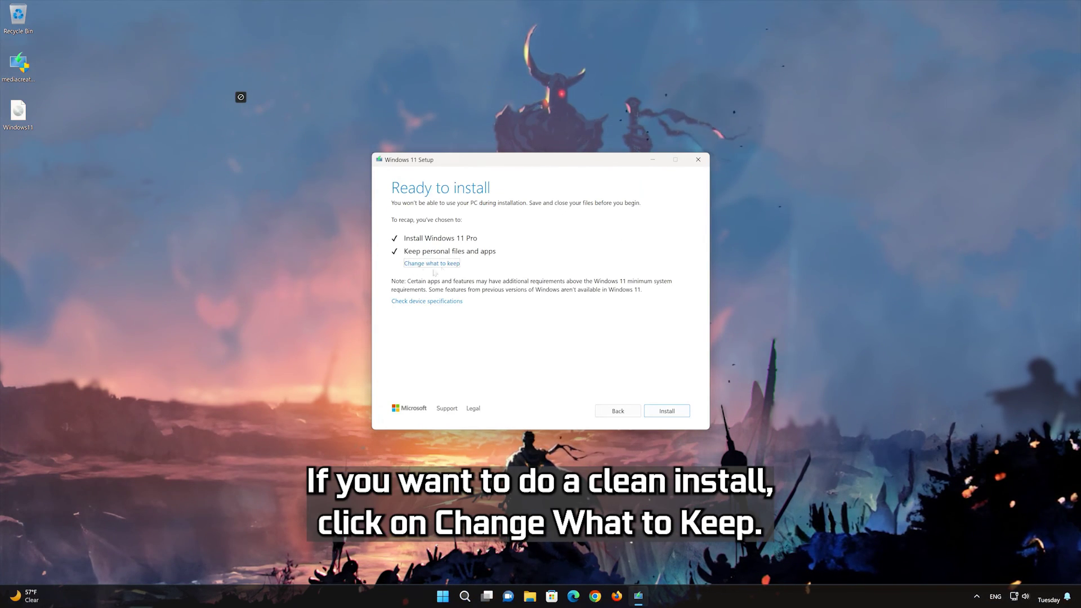
{"action": "left_click", "coordinate": [660, 411]}
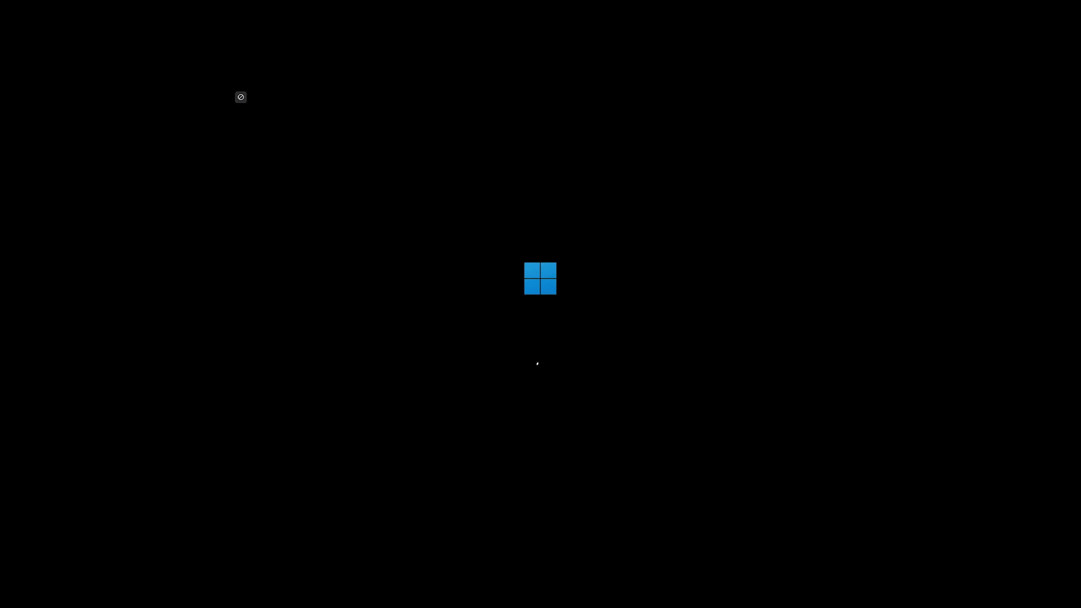
{"action": "key", "text": "Return"}
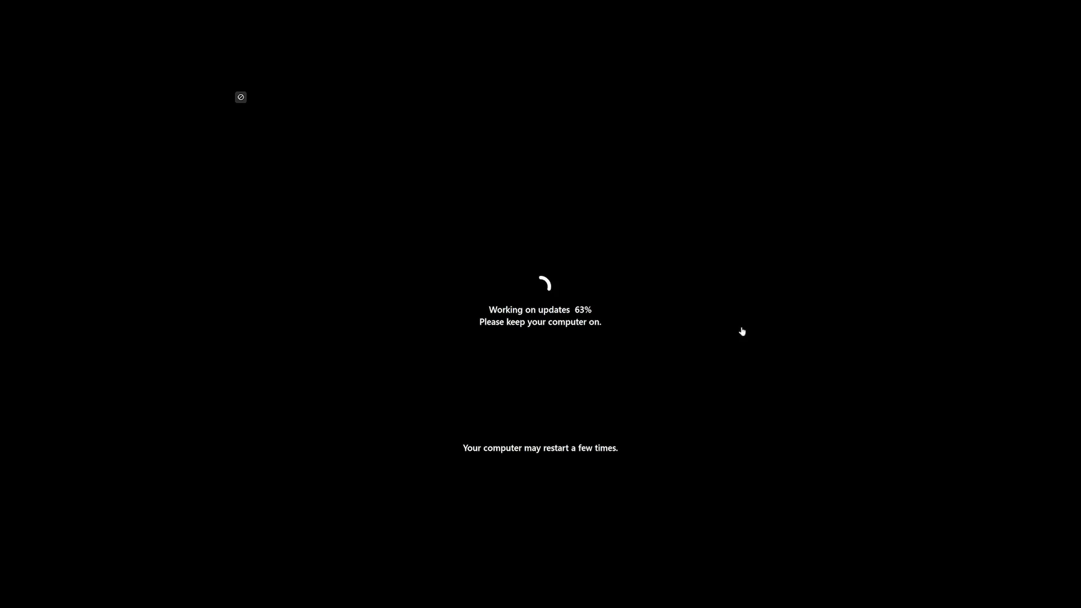